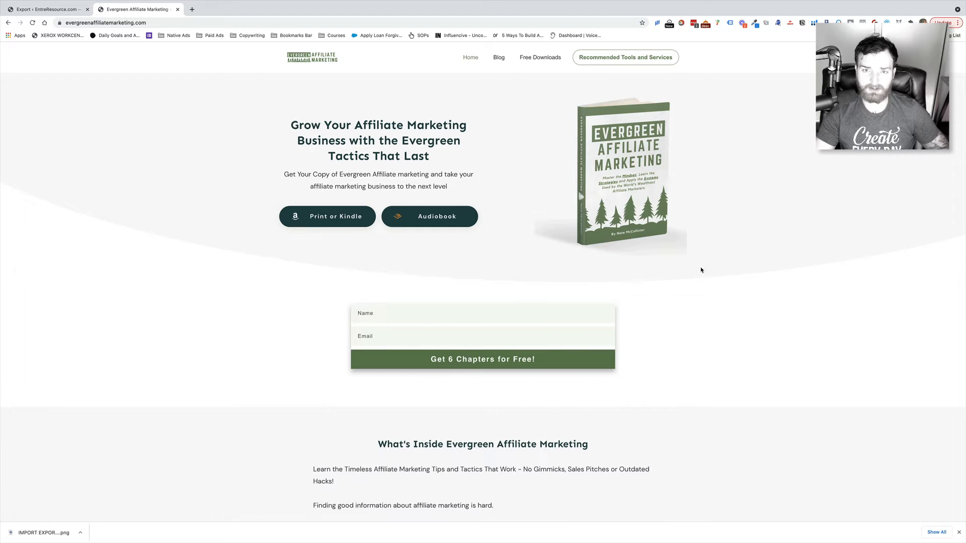
- Open the blog of the Evergreen Affiliate Marketing site and look through its list of posts
click(499, 58)
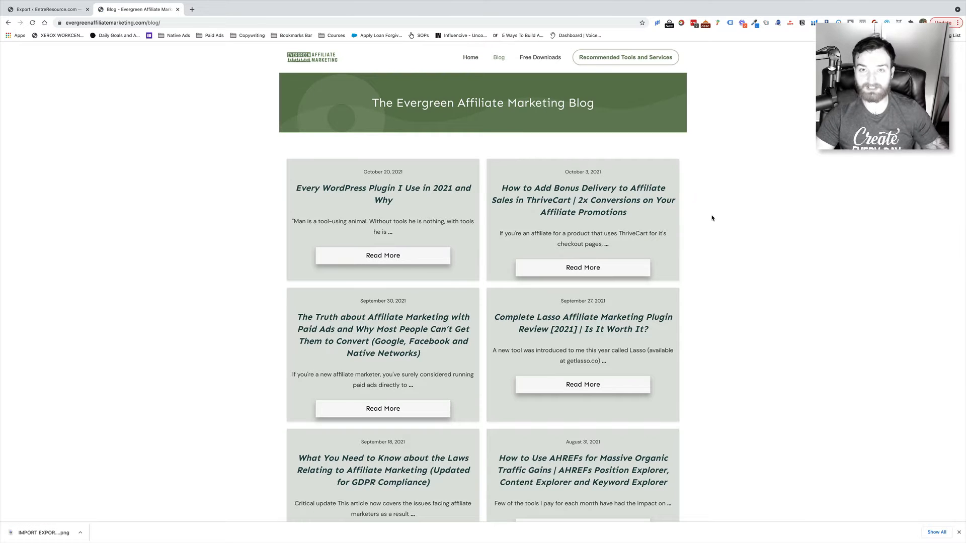
scroll(483, 295, down, 3)
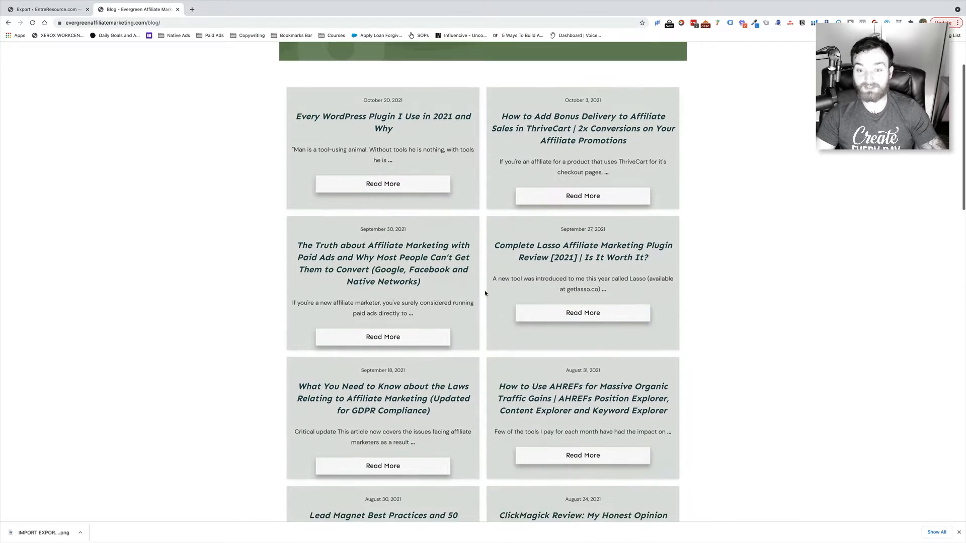
scroll(485, 294, down, 10)
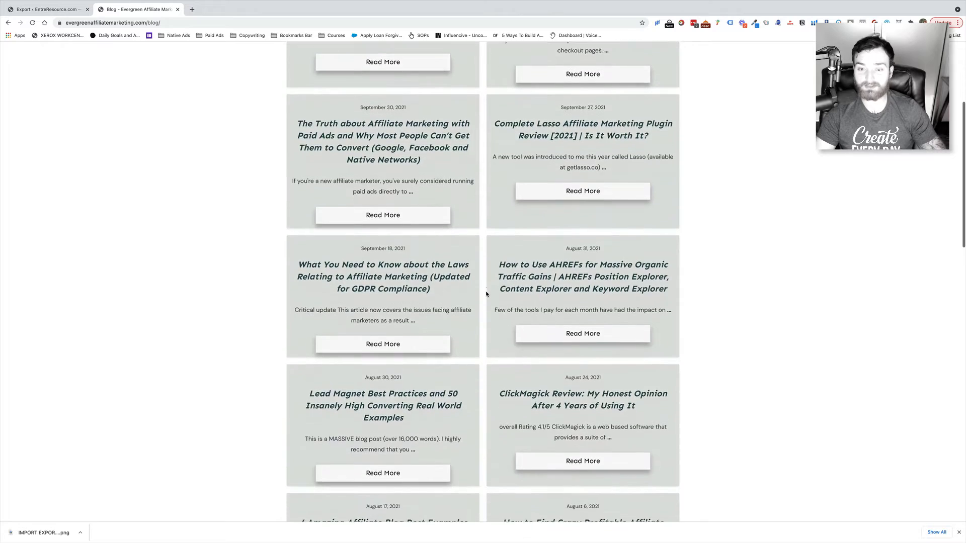
scroll(486, 294, down, 15)
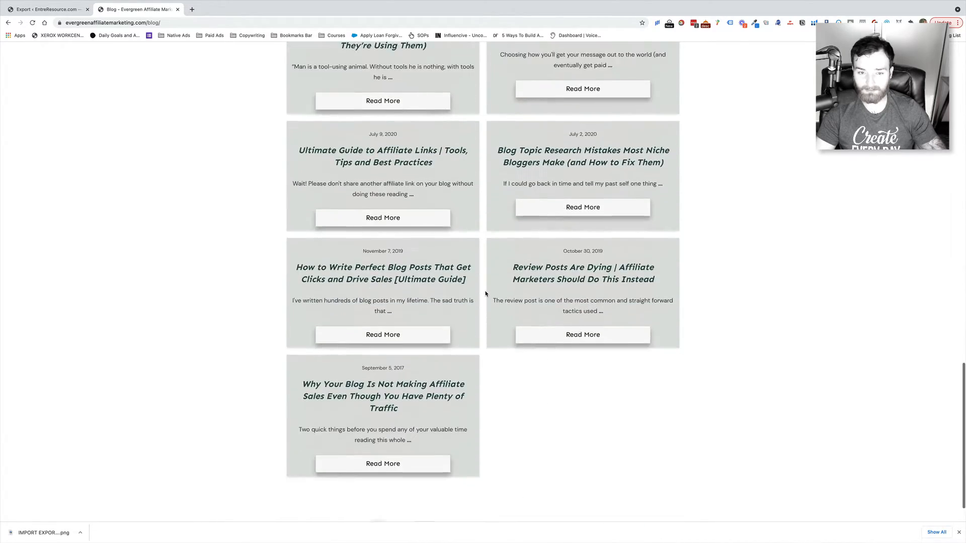
scroll(486, 294, up, 20)
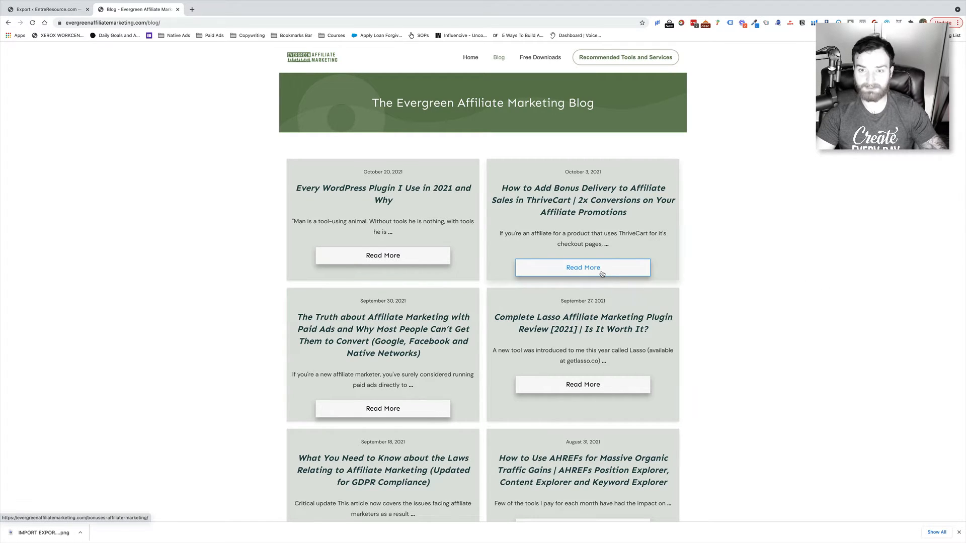
- Open the blog post on using AHREFs for organic traffic and examine its text formatting, images and layout from start to end
scroll(602, 274, down, 4)
click(565, 342)
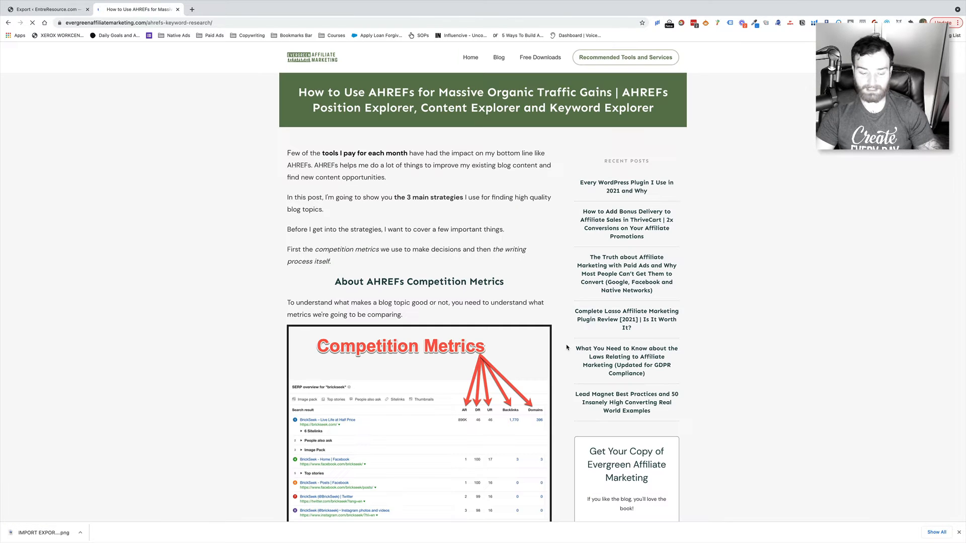
scroll(520, 299, down, 5)
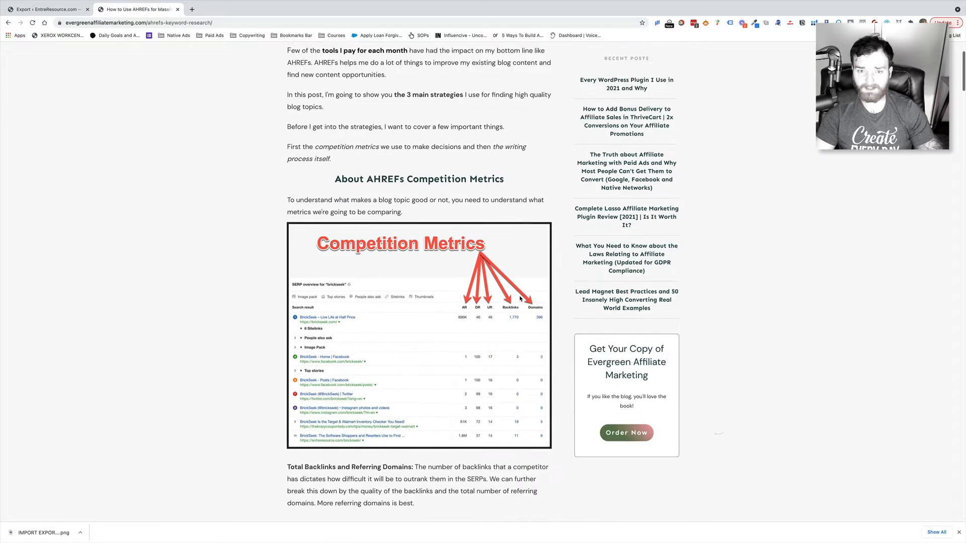
scroll(520, 298, down, 15)
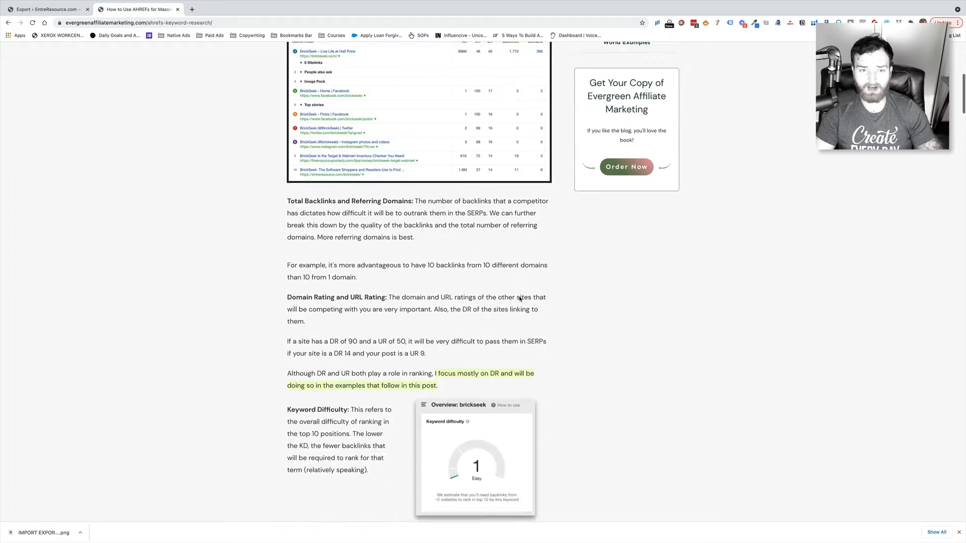
scroll(519, 299, up, 10)
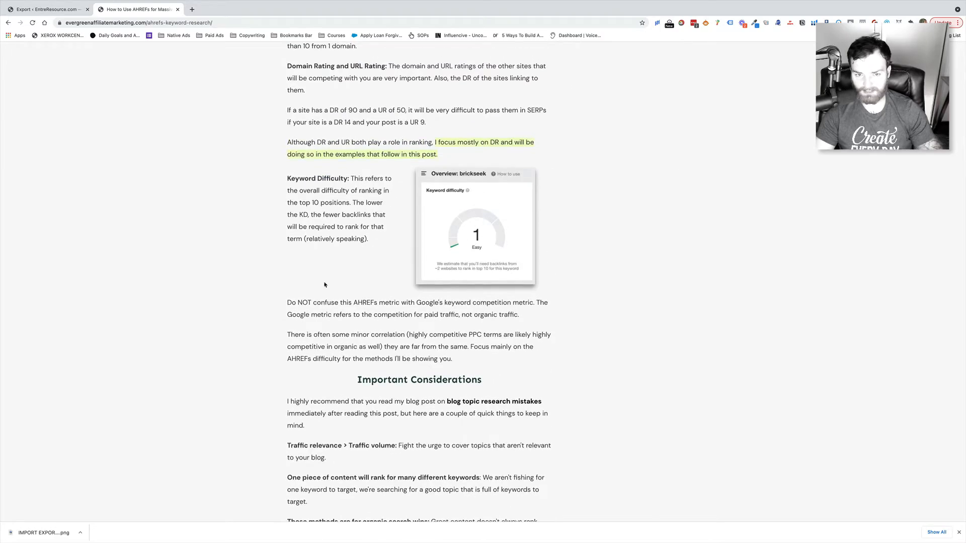
scroll(543, 308, down, 20)
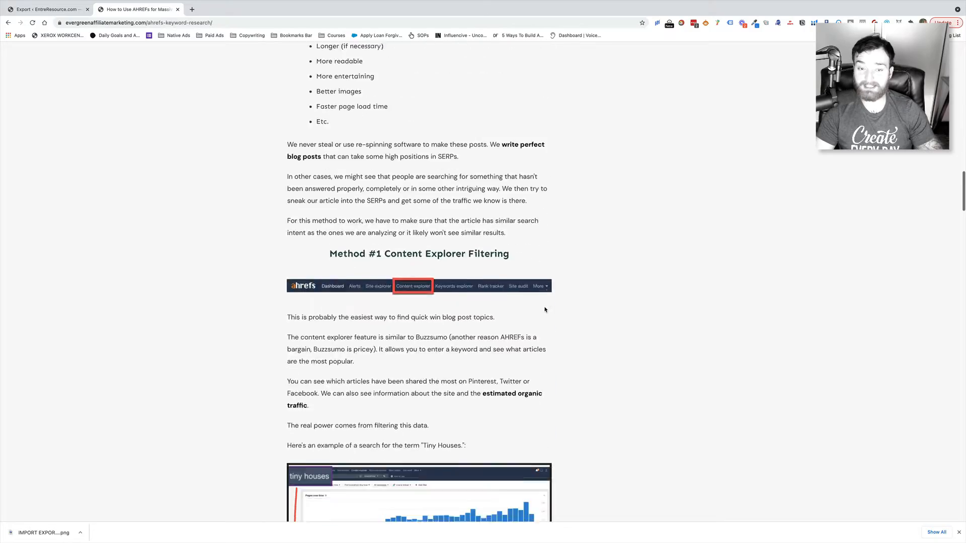
scroll(545, 309, down, 20)
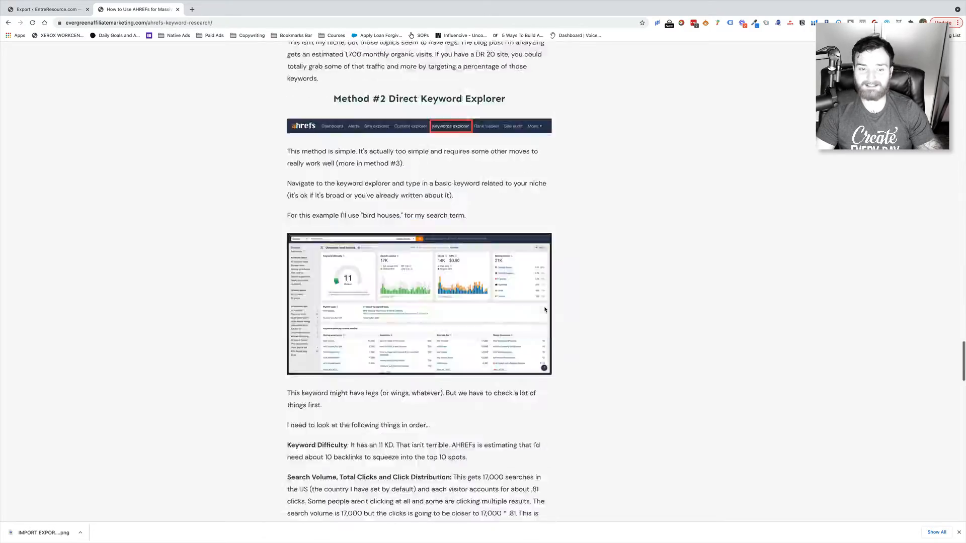
scroll(544, 308, down, 20)
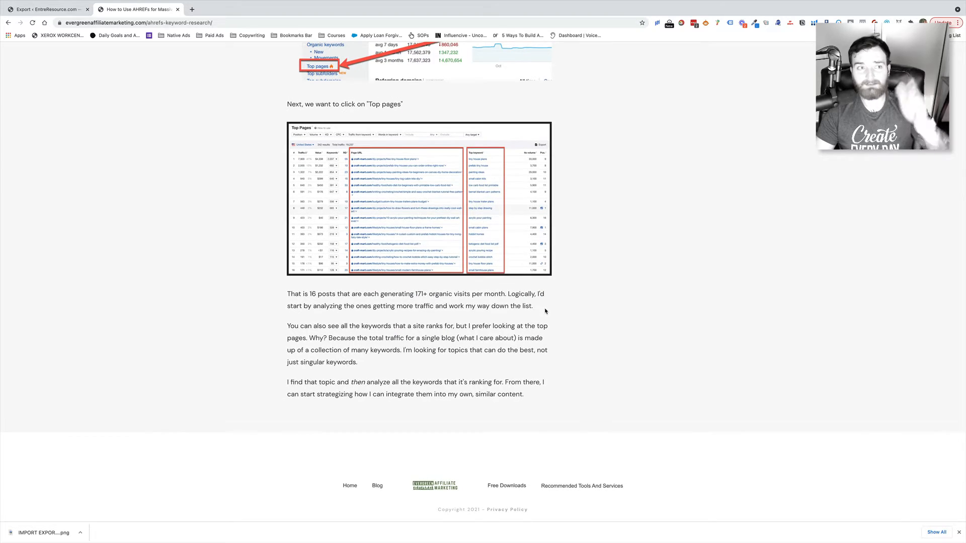
scroll(545, 311, up, 20)
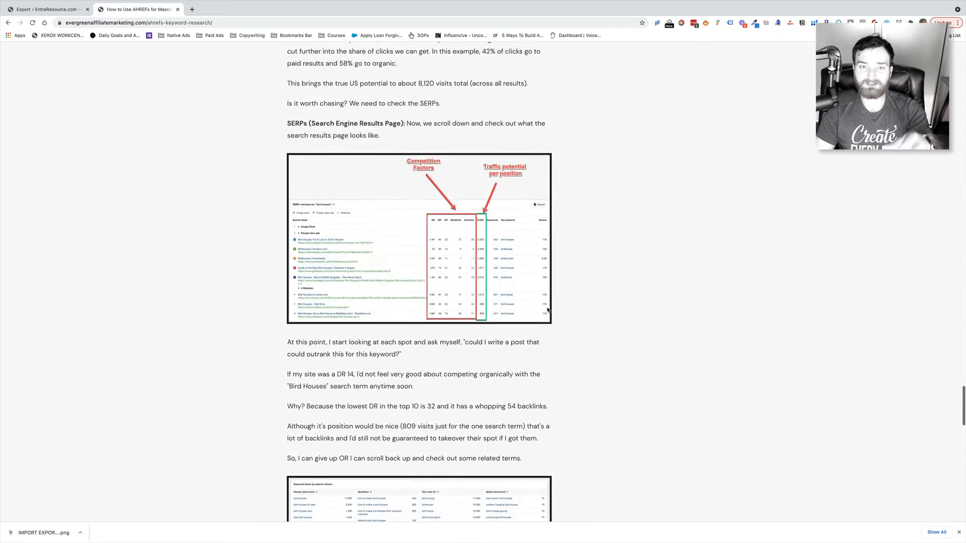
scroll(548, 310, up, 20)
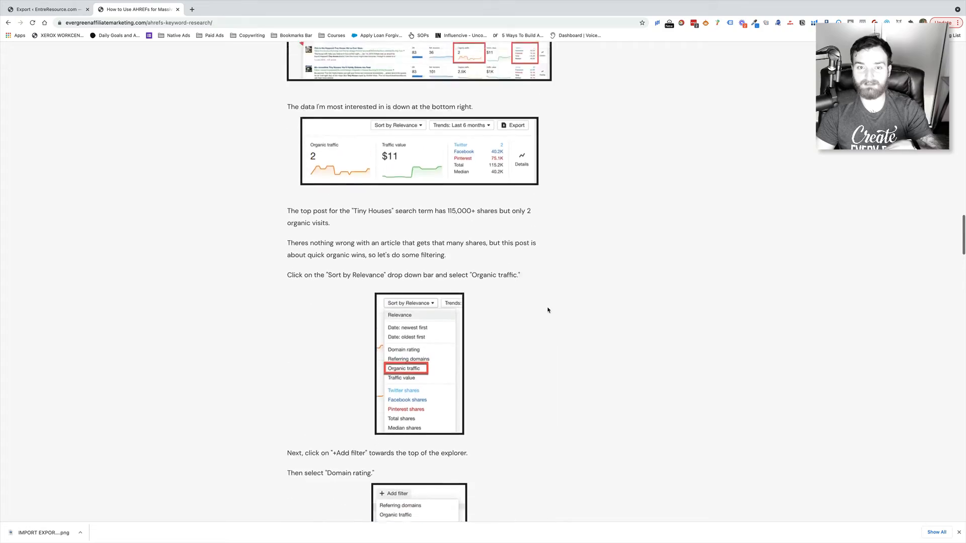
scroll(547, 310, up, 20)
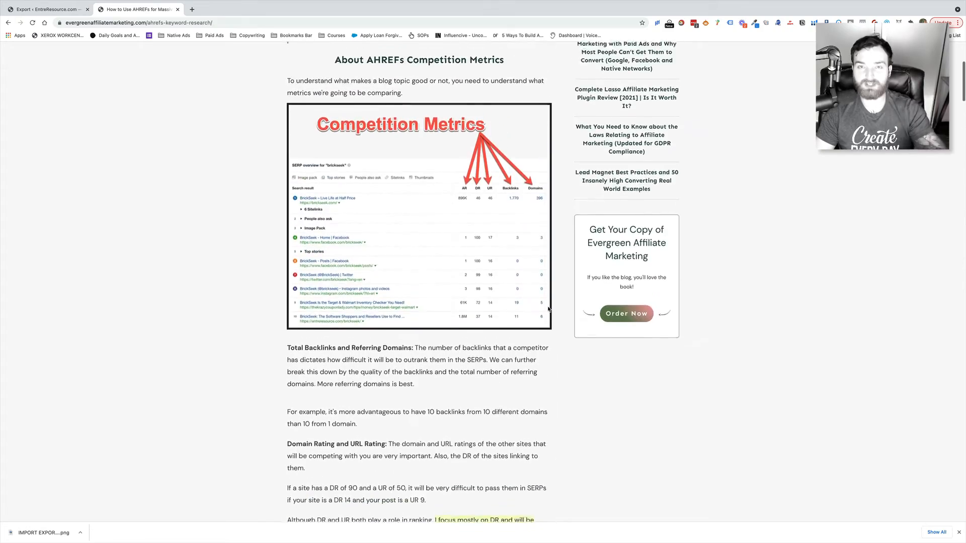
scroll(548, 310, up, 5)
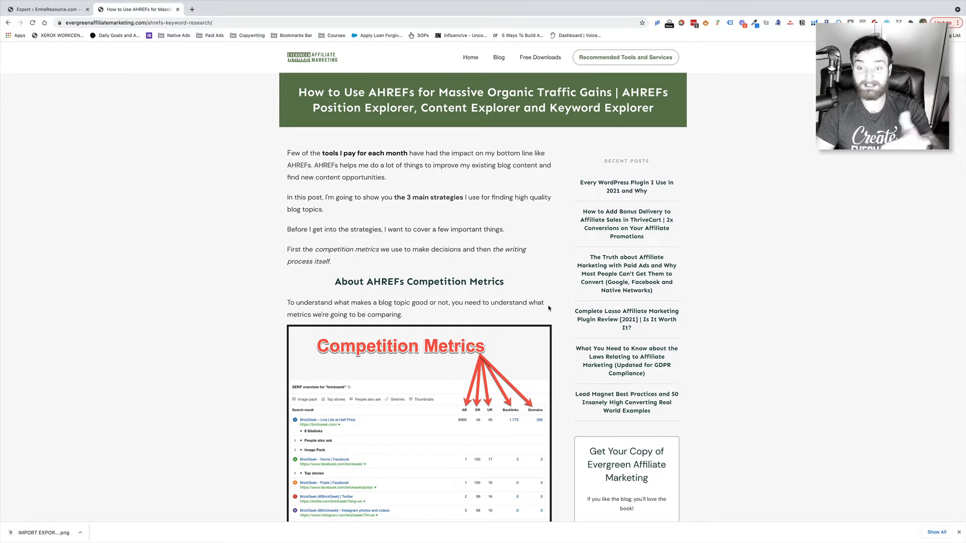
scroll(548, 308, down, 3)
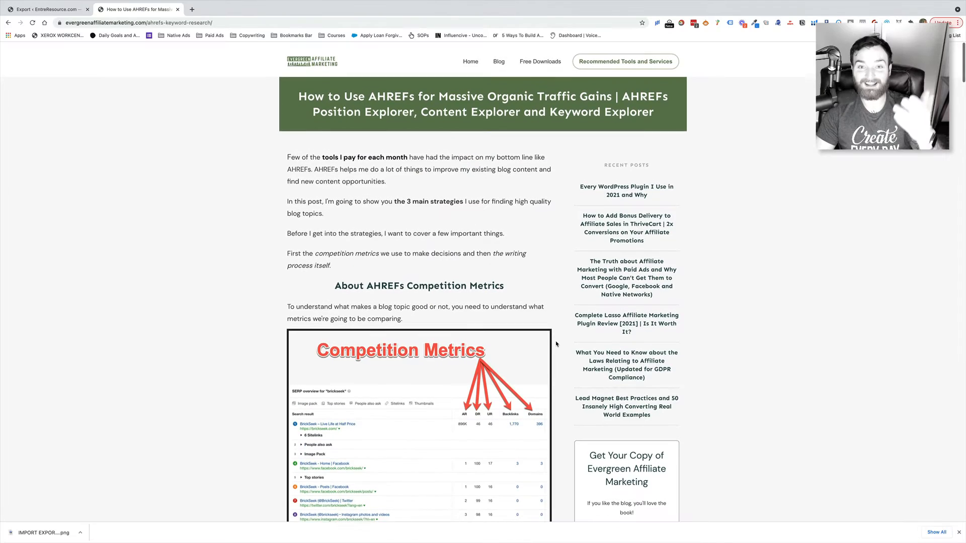
- View the site's Free Downloads page and its Recommended Tools and Services page
click(546, 58)
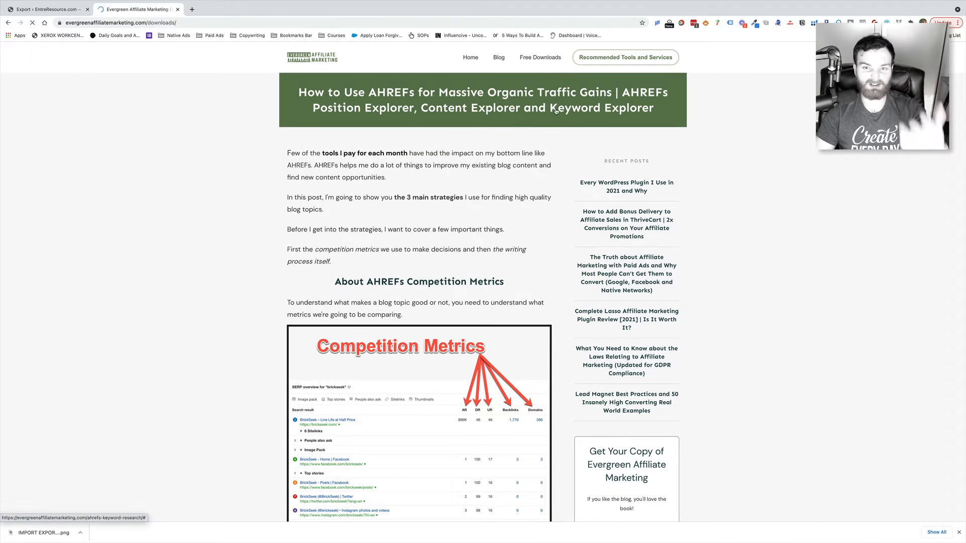
click(617, 58)
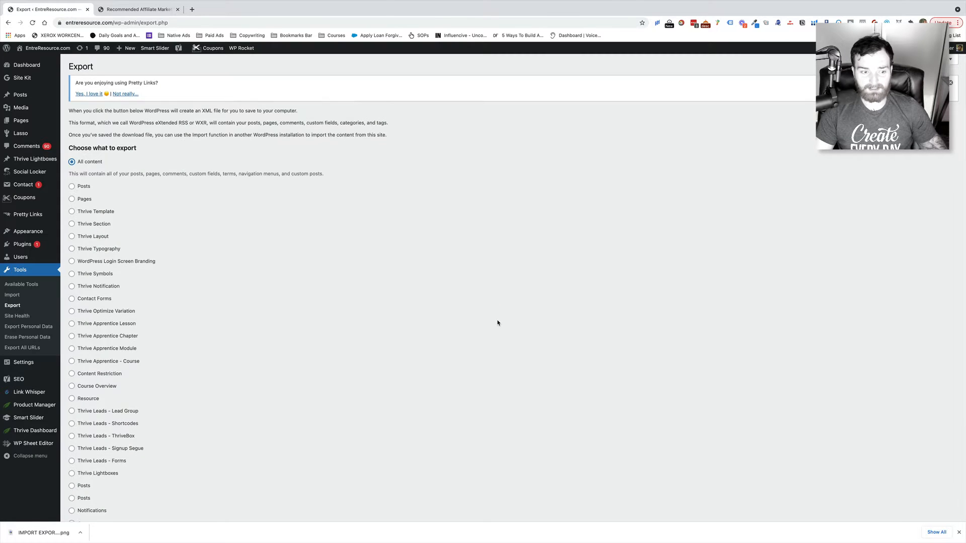
- On the EntreResource.com Export page, choose to export only Posts and limit them to the Blogging category
scroll(498, 322, down, 2)
scroll(499, 323, up, 2)
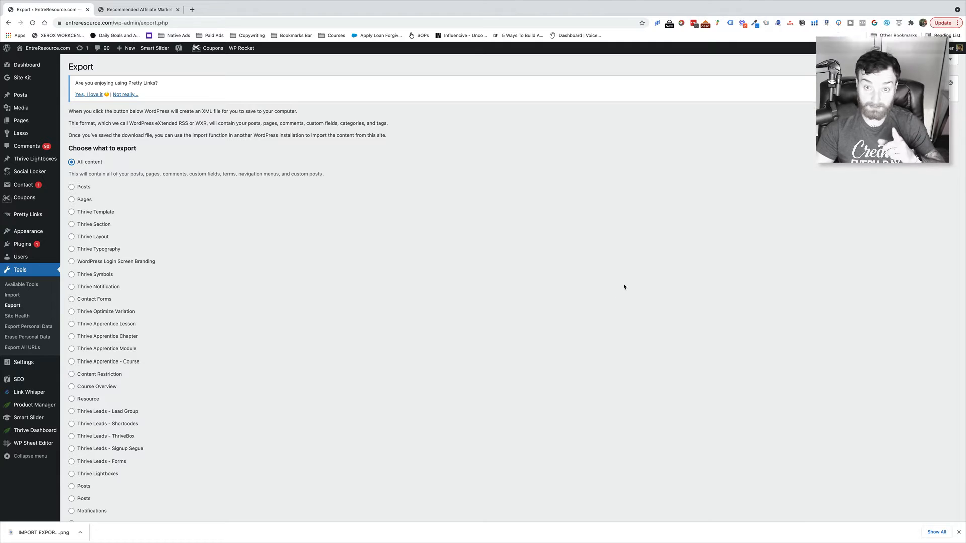
mouse_move(942, 47)
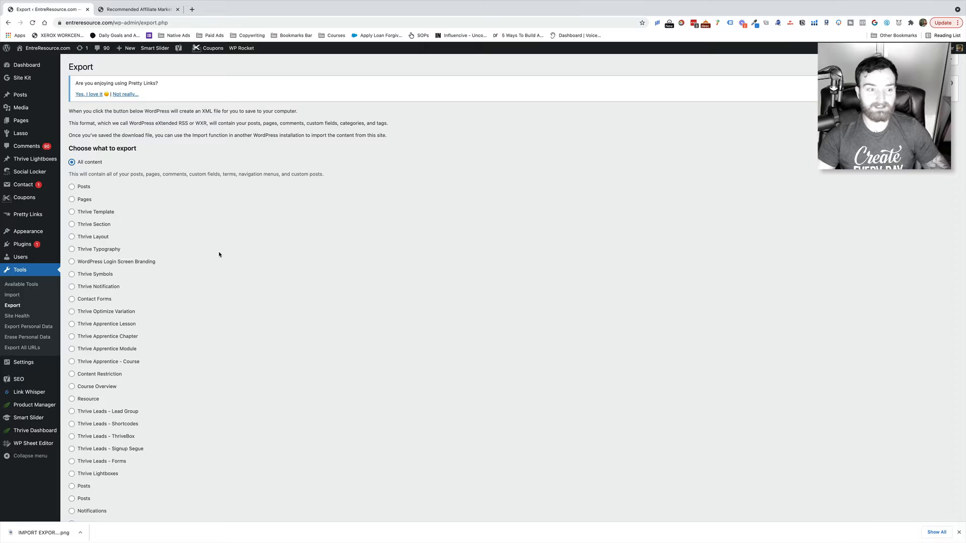
scroll(284, 318, down, 3)
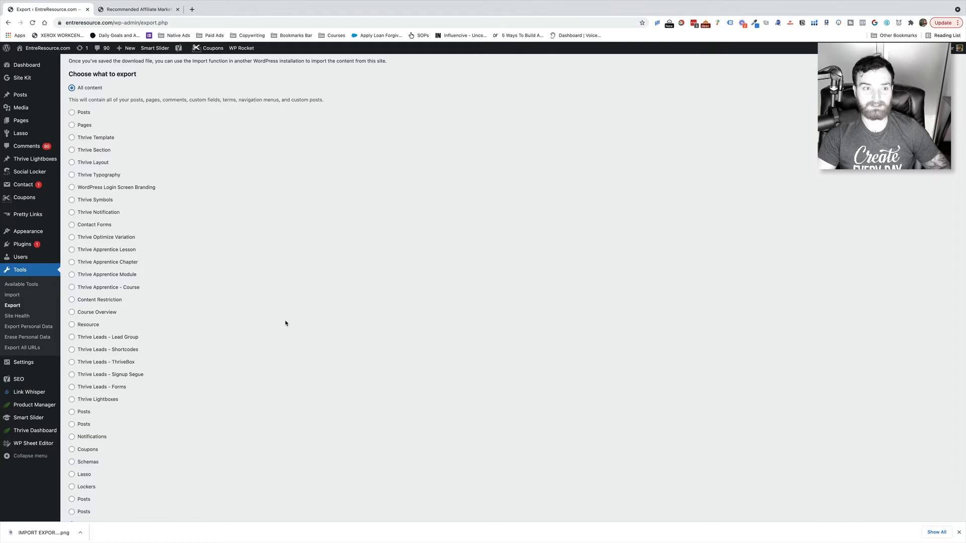
scroll(285, 323, up, 3)
click(72, 188)
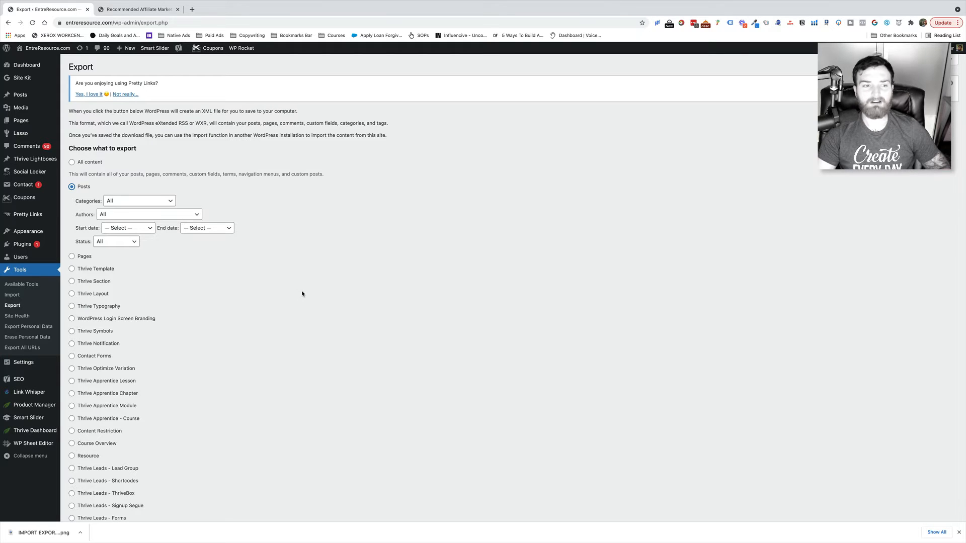
click(159, 201)
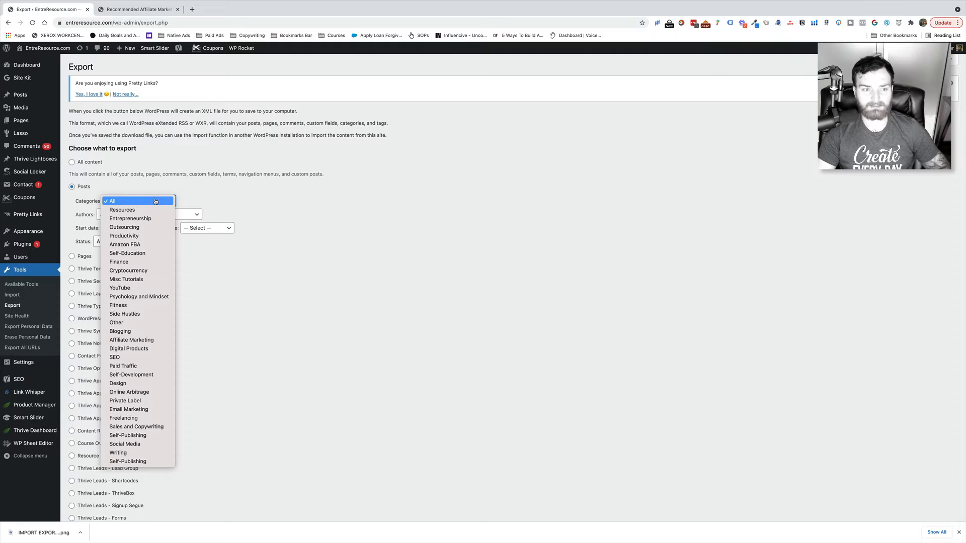
click(157, 331)
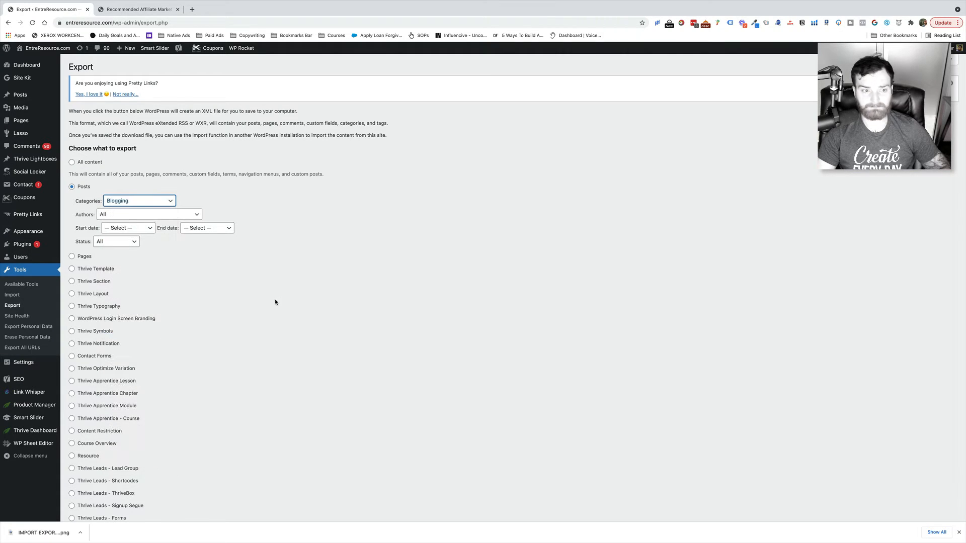
- Filter the exported posts by the site owner as author, with start date July 2021 and end date October 2021
click(157, 215)
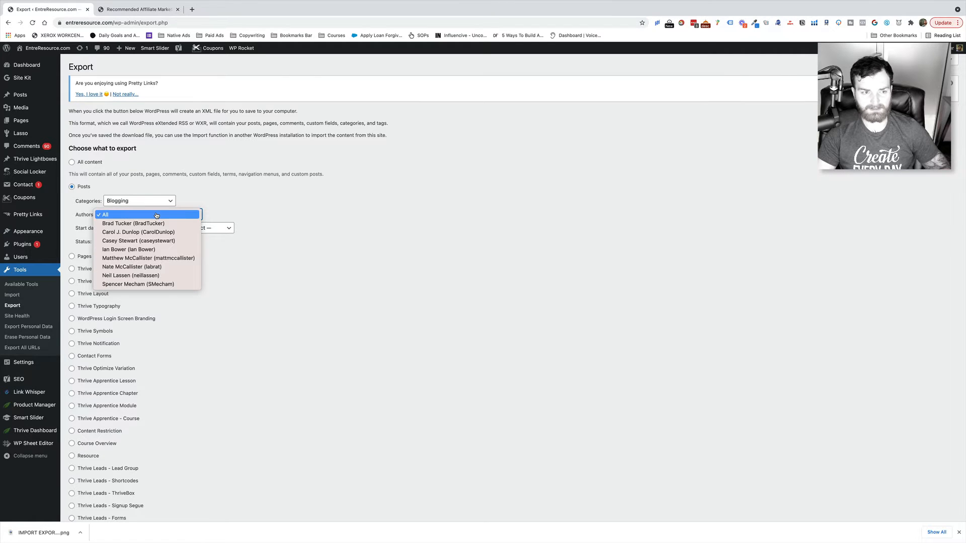
click(170, 267)
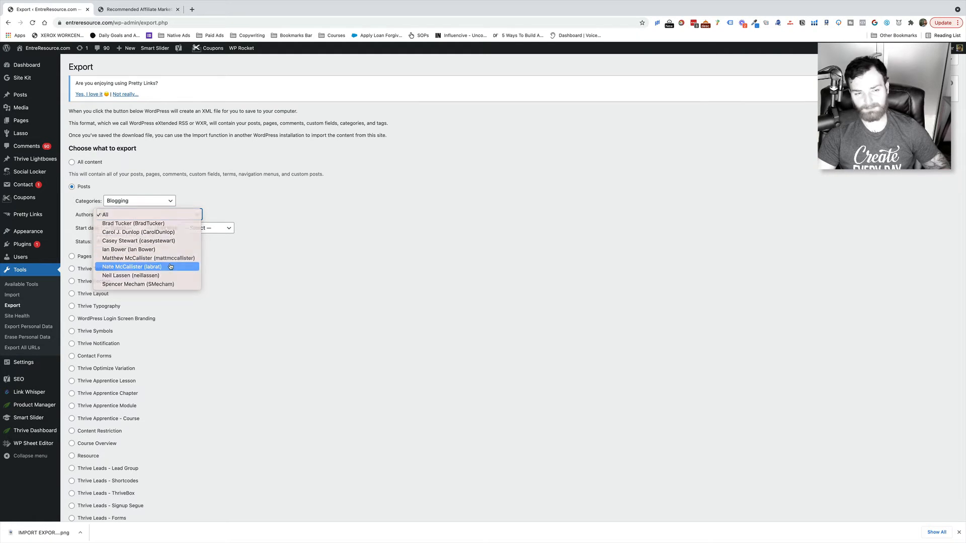
click(138, 228)
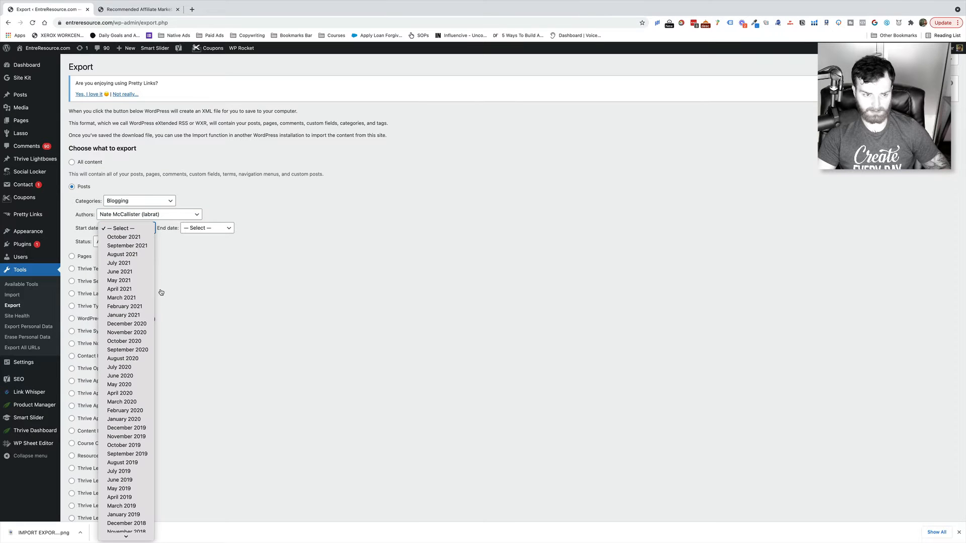
click(135, 264)
click(212, 228)
click(211, 238)
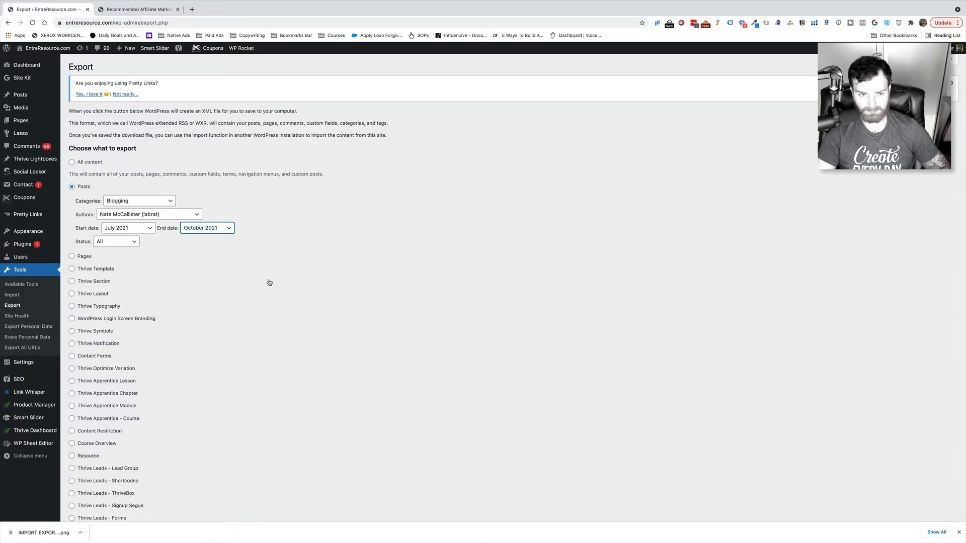
- Restrict the export to posts with Published status and download the export file
click(119, 246)
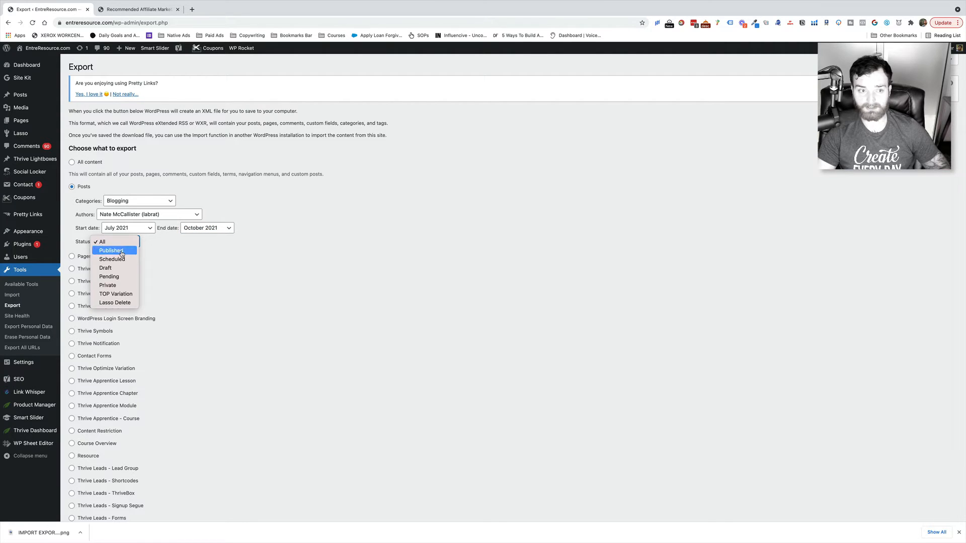
click(121, 252)
scroll(166, 229, down, 3)
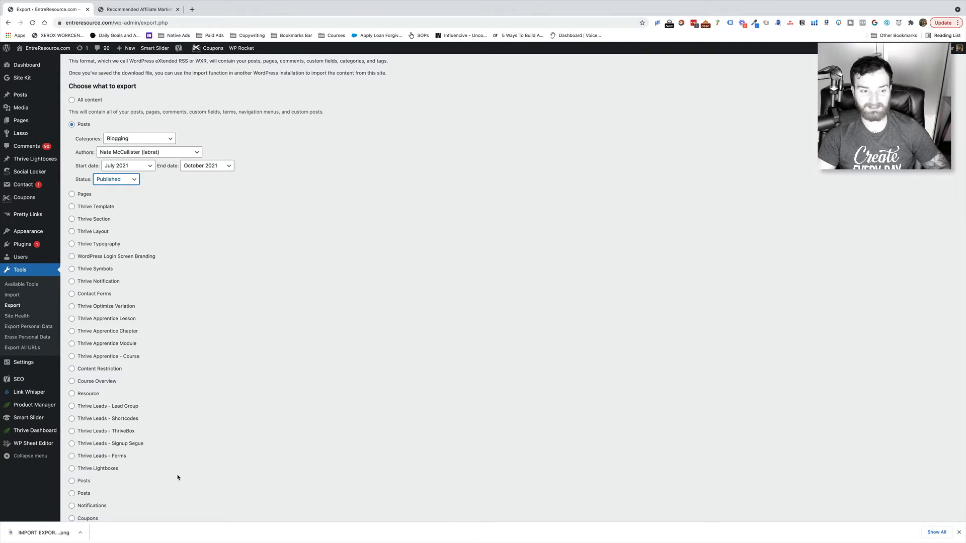
scroll(177, 477, down, 3)
click(97, 482)
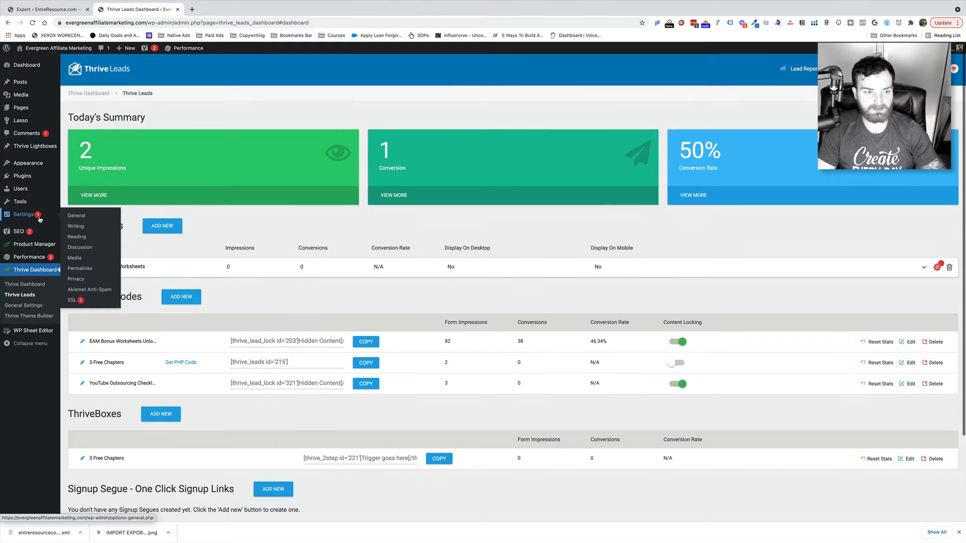
- On the Evergreen Affiliate Marketing site's dashboard, run the WordPress importer and open the file chooser for the export file
mouse_move(30, 208)
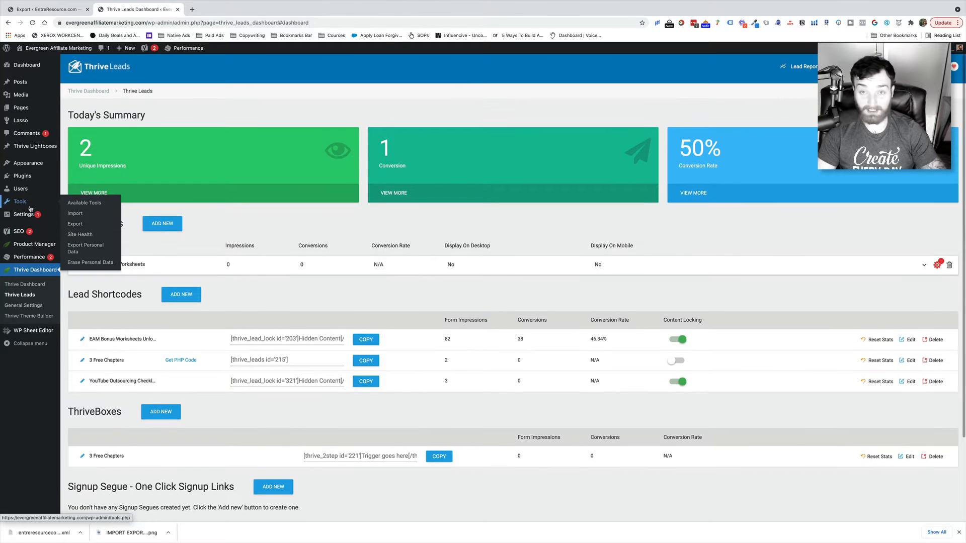
click(78, 214)
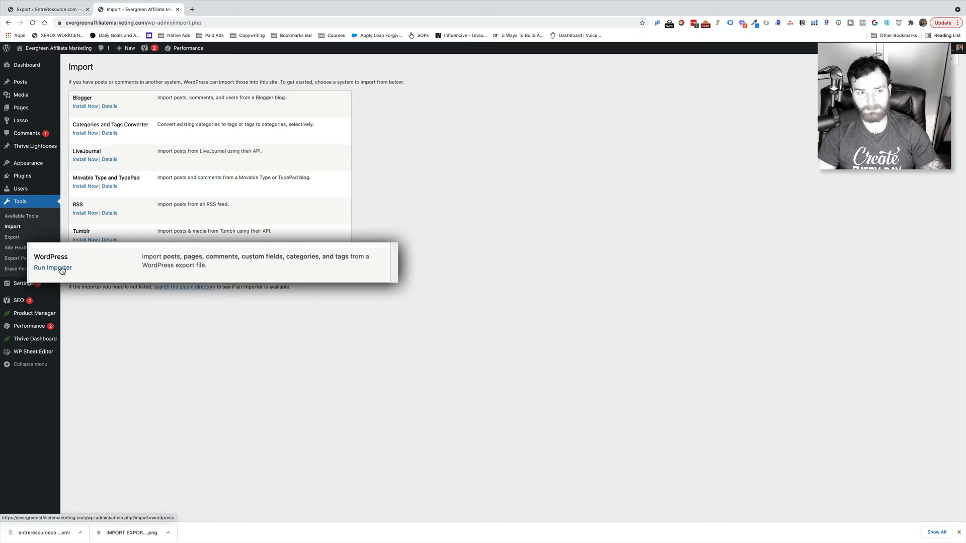
click(92, 267)
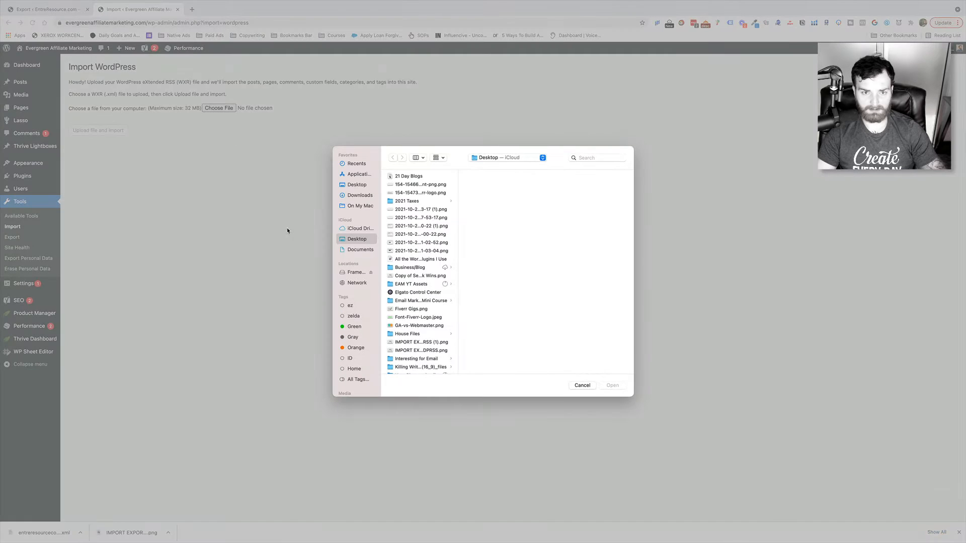
- Choose the export file entreresourcecom.WordPress.2021-10-25.xml from the Desktop and upload it for import
scroll(422, 315, down, 1)
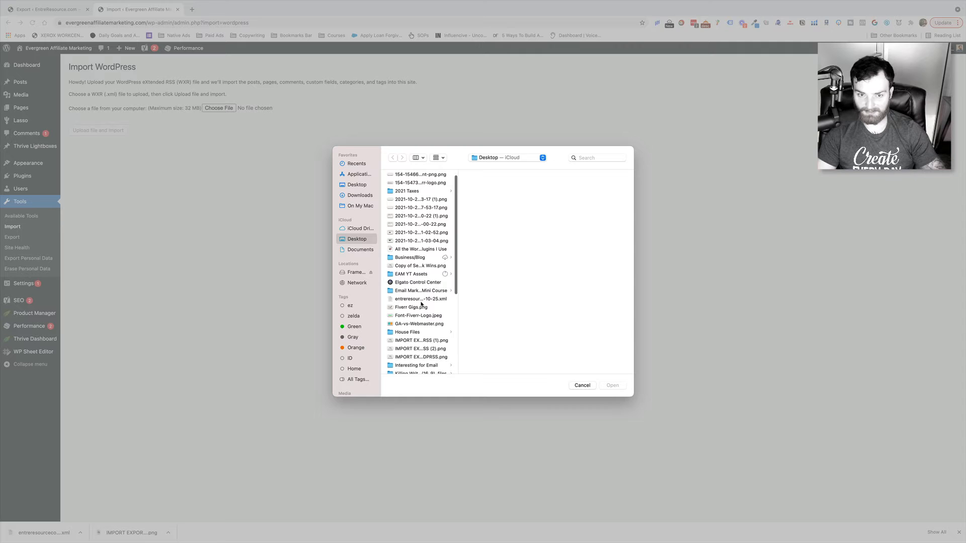
click(420, 301)
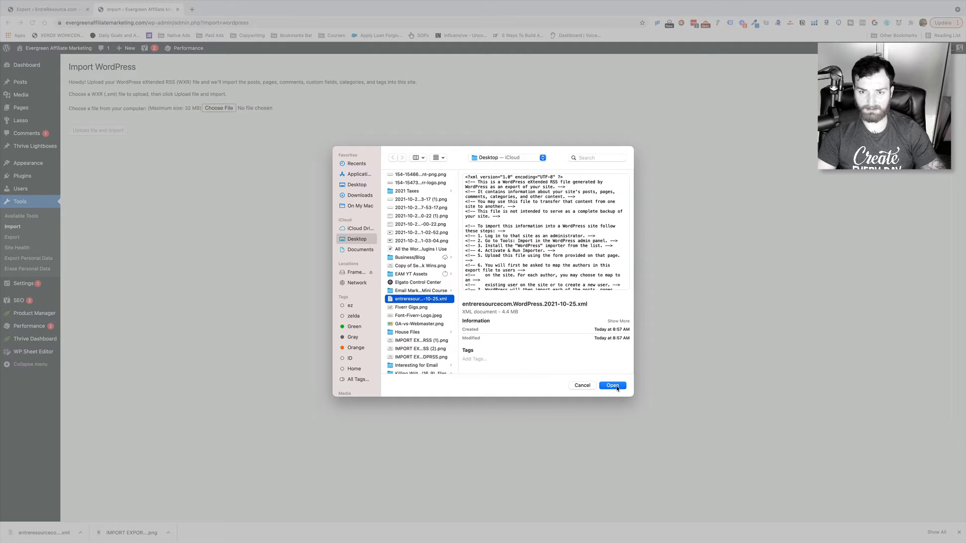
click(617, 387)
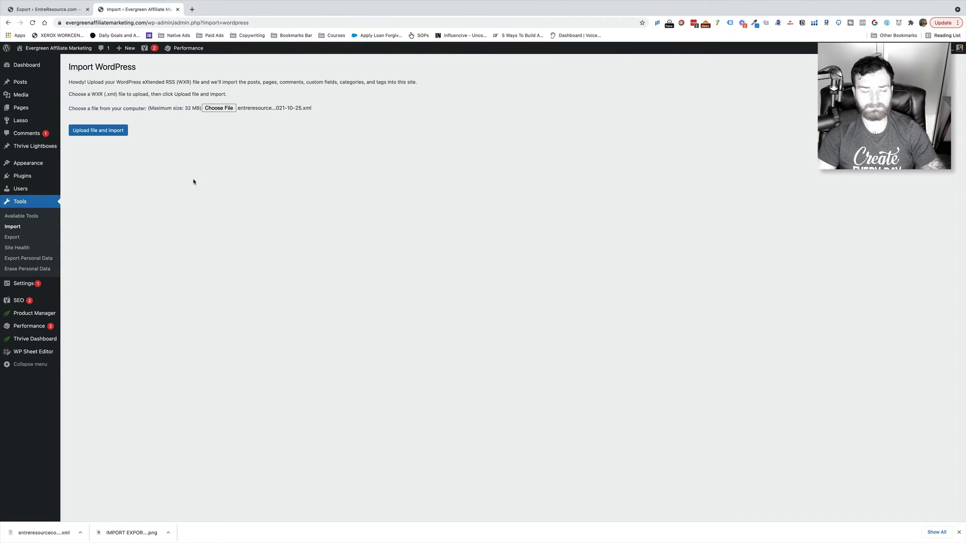
click(98, 131)
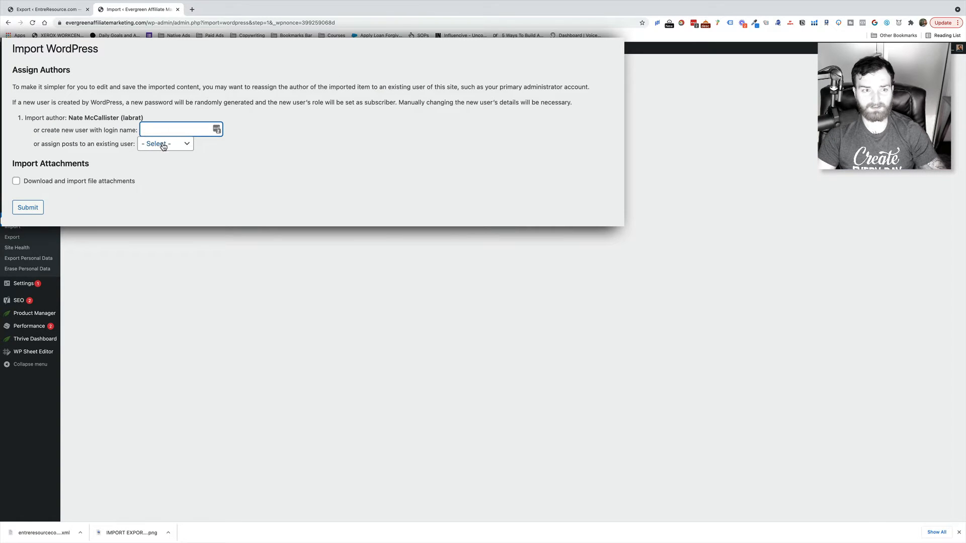
- Run the import with file attachments downloaded and no existing user assigned, and review the import log
click(187, 145)
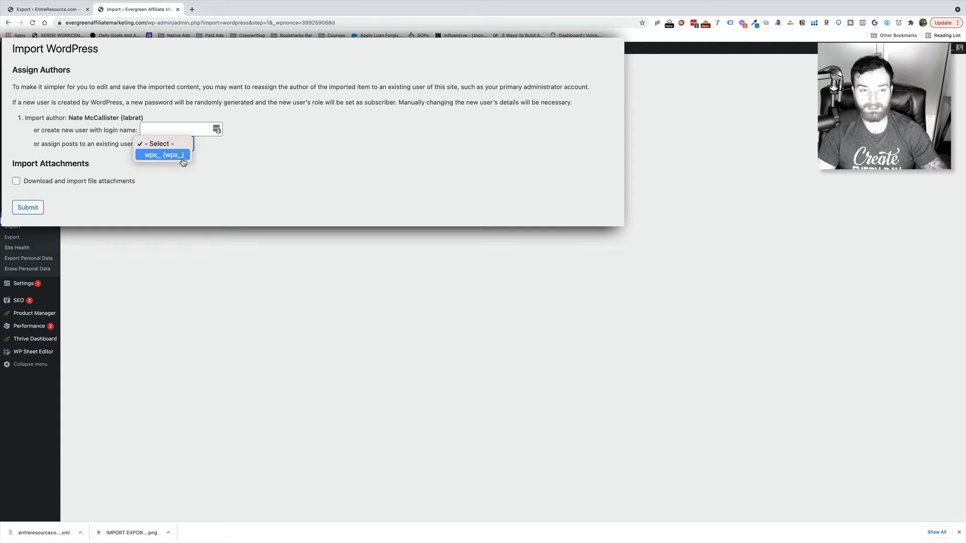
click(244, 171)
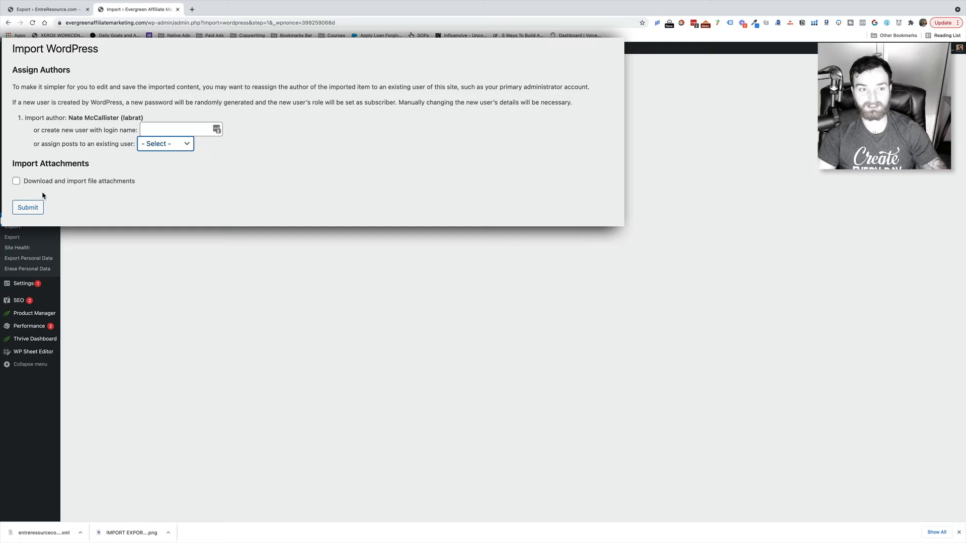
click(16, 182)
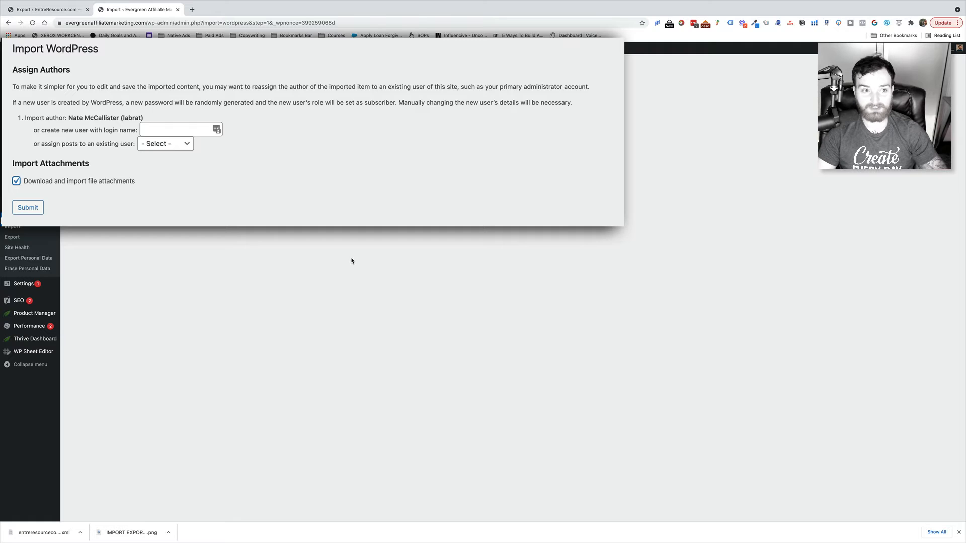
click(40, 209)
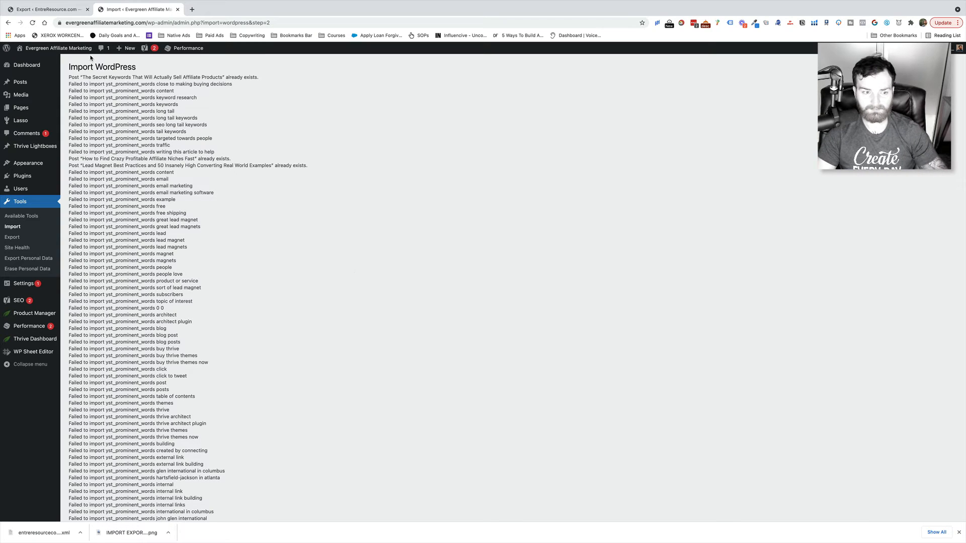
scroll(102, 156, down, 20)
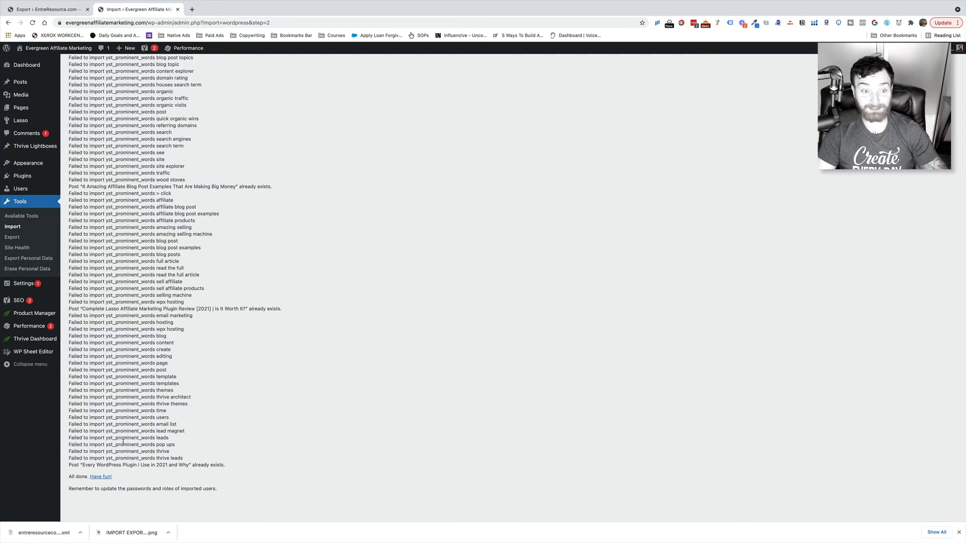
scroll(124, 442, up, 20)
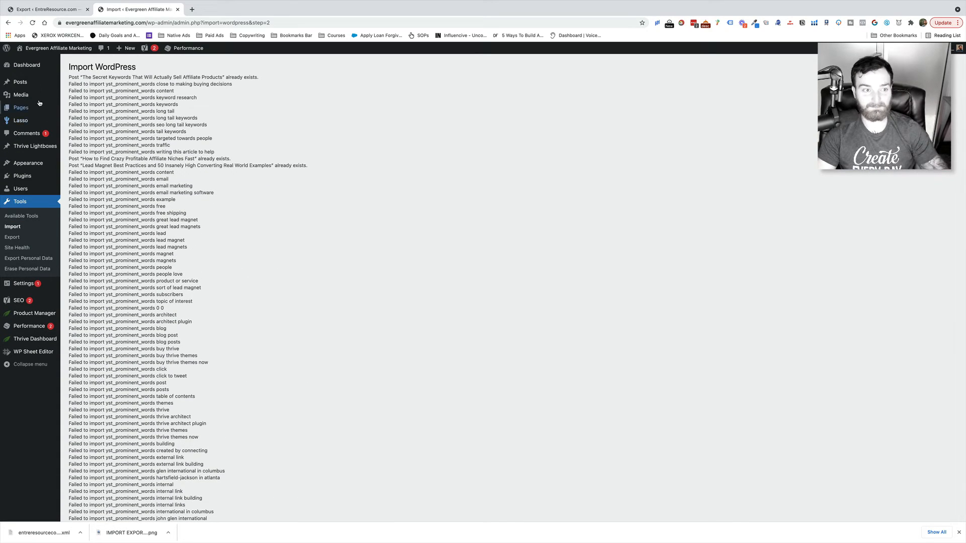
- Open the Lean Domain Search post from the Blogging posts for editing and expand its advanced Yoast SEO settings
click(76, 87)
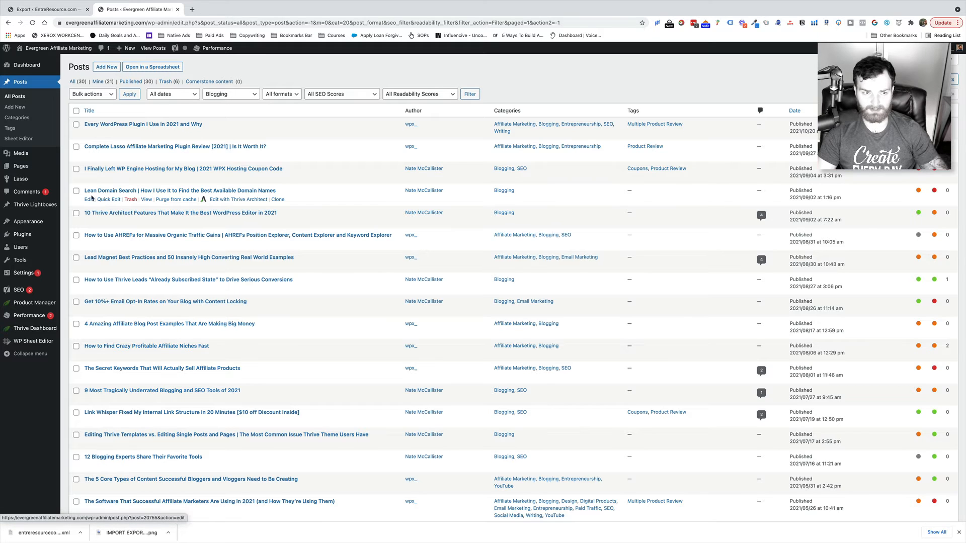
click(89, 200)
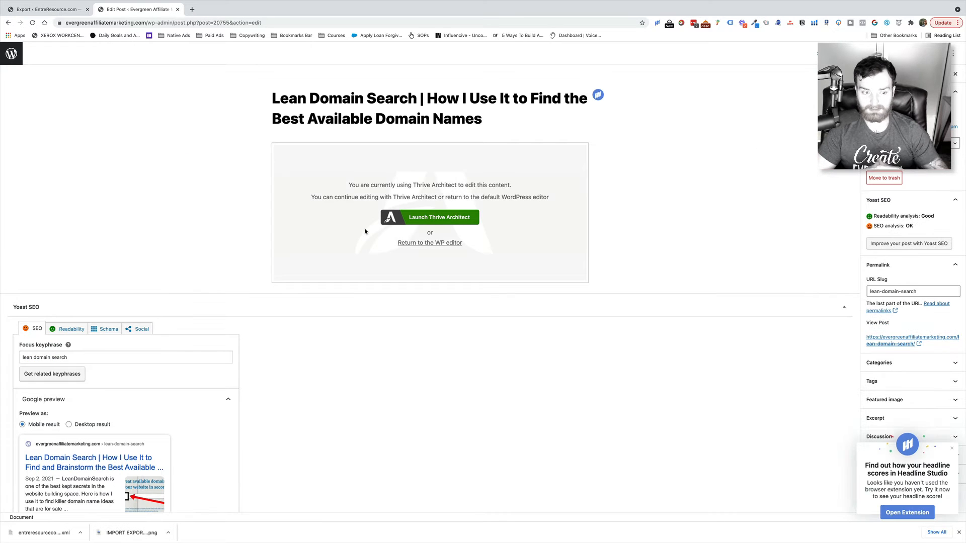
scroll(605, 220, down, 5)
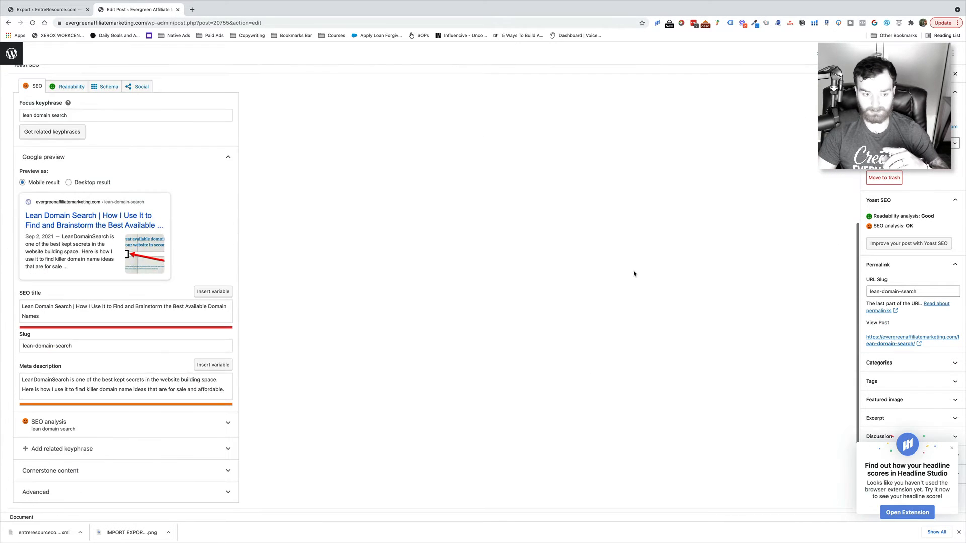
click(151, 492)
scroll(148, 399, down, 3)
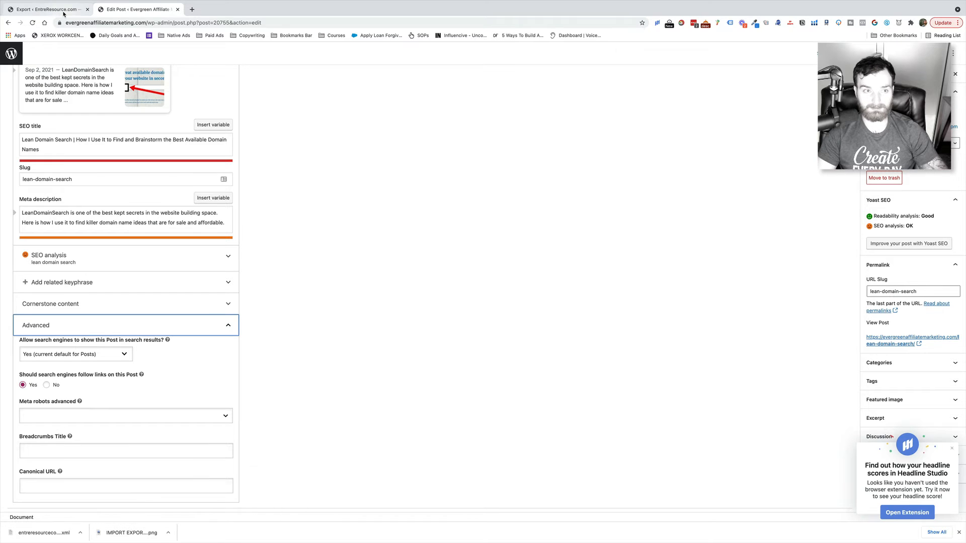
- On entreresource.com, search for "lean domain", open the original Lean Domain Search post and copy its URL
click(45, 9)
click(178, 22)
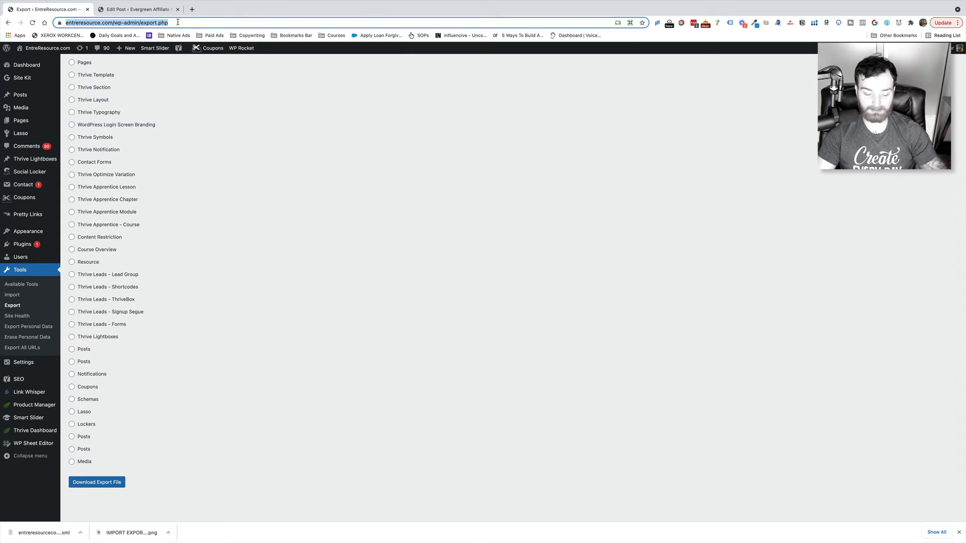
text(entreresource.com)
key(Return)
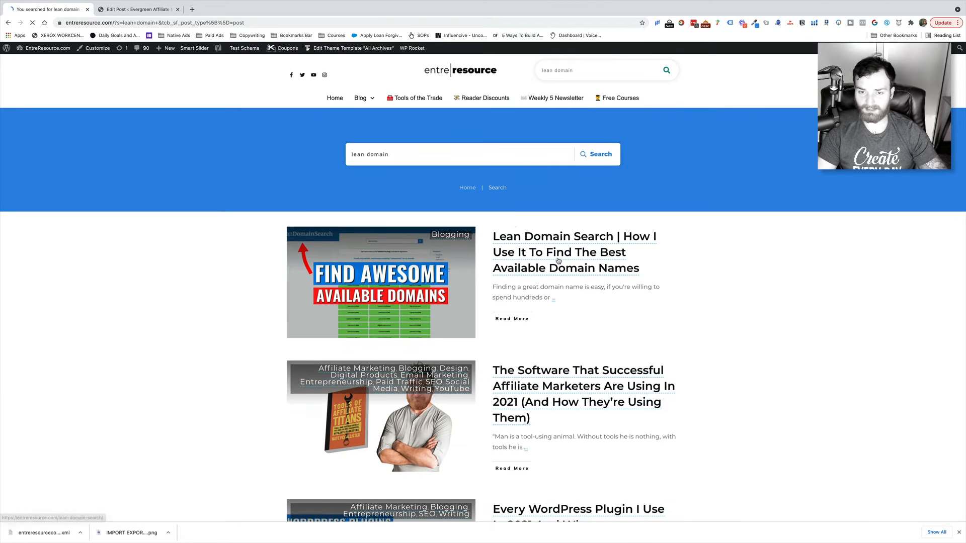
click(558, 261)
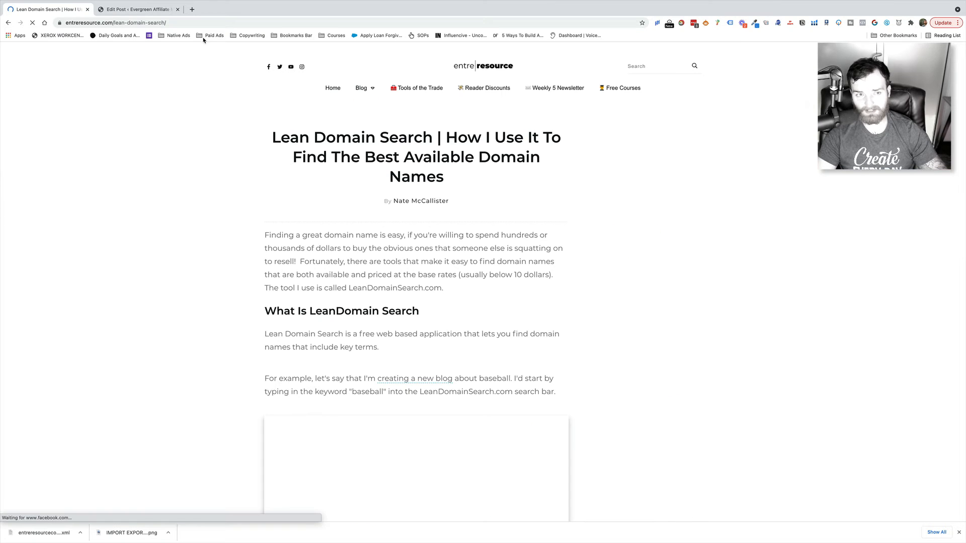
click(121, 20)
key(ctrl+c)
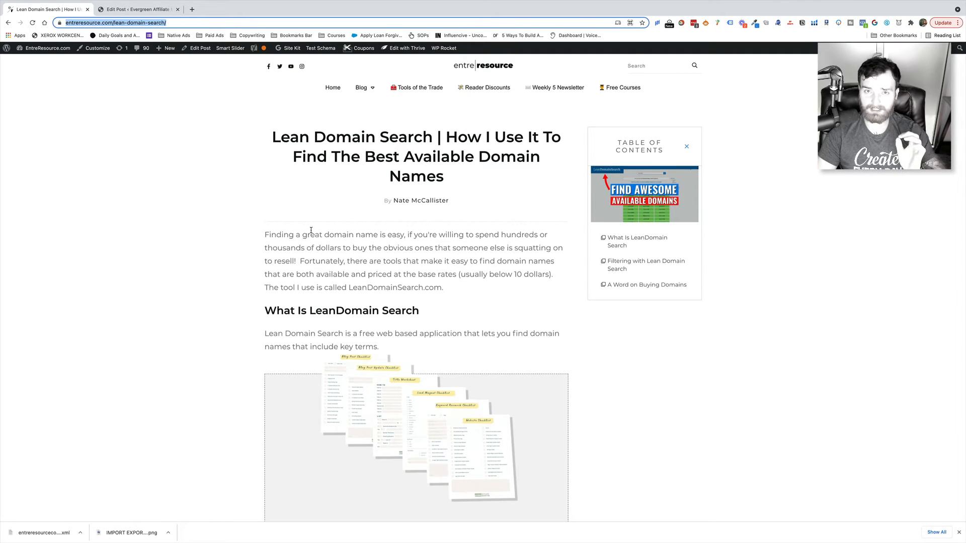
- Examine the original post's content, including its embedded opt-in form, internal links and affiliate product box
scroll(310, 231, down, 15)
scroll(311, 234, down, 10)
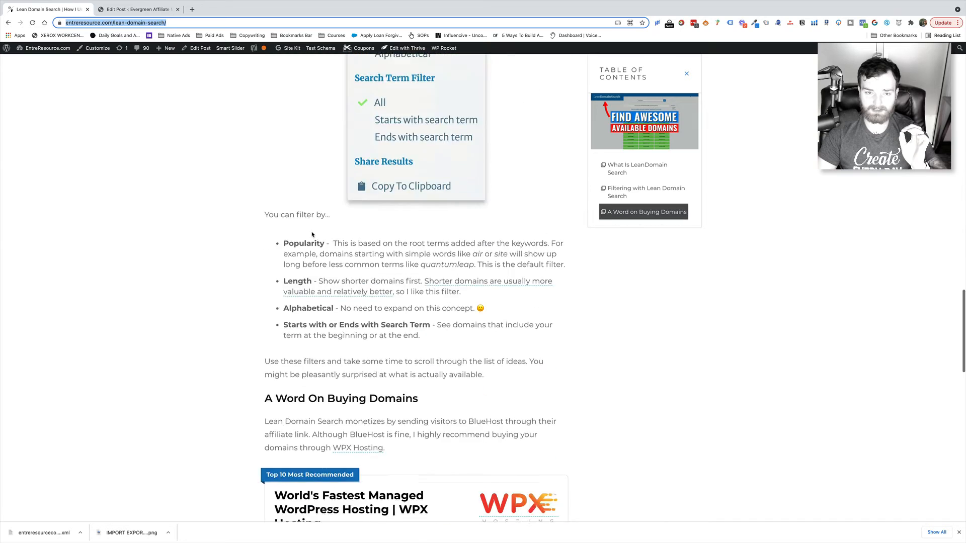
scroll(311, 234, up, 18)
scroll(312, 234, up, 7)
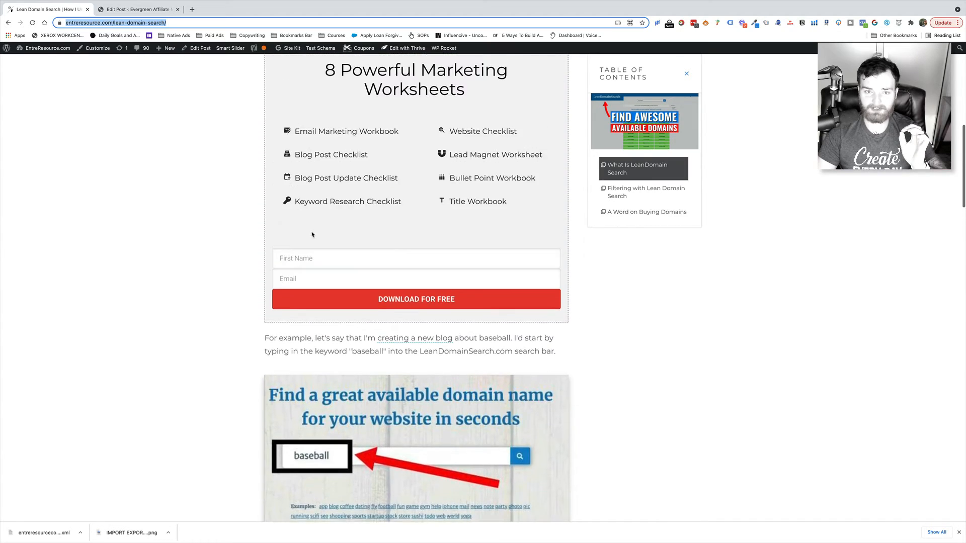
scroll(473, 308, up, 4)
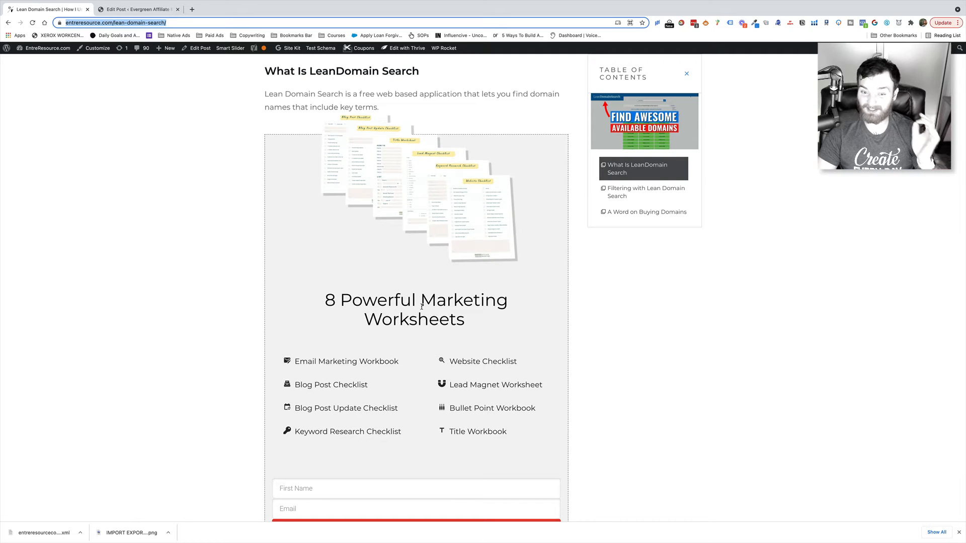
scroll(421, 307, down, 1)
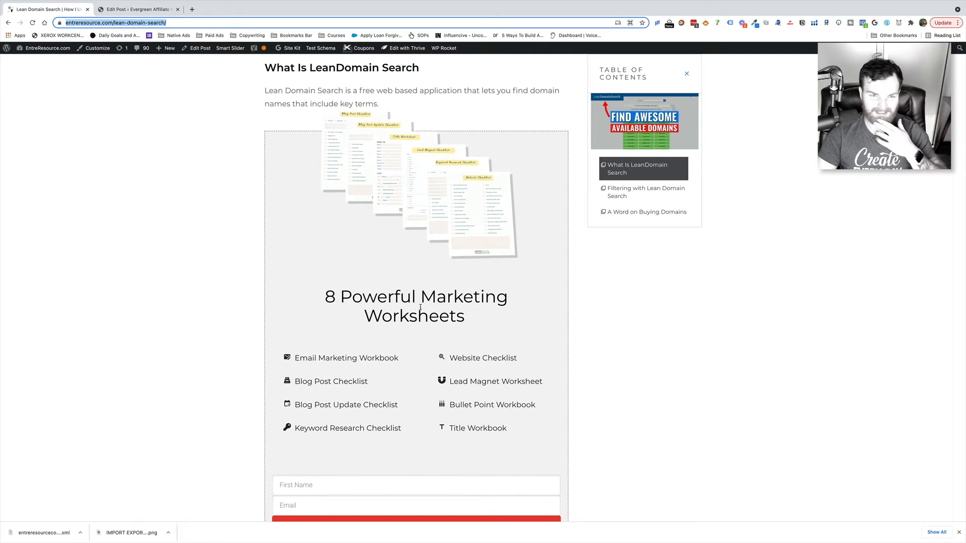
scroll(420, 308, down, 15)
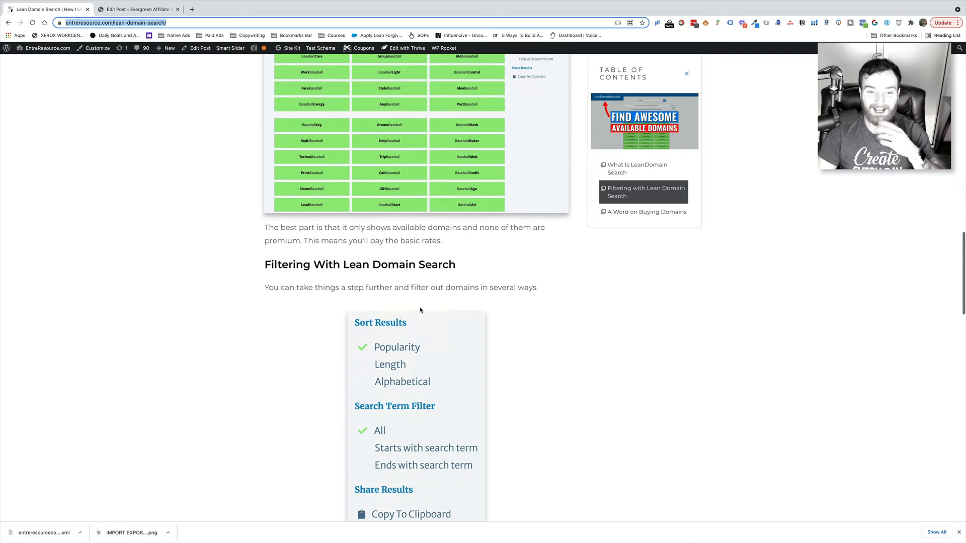
scroll(420, 309, down, 13)
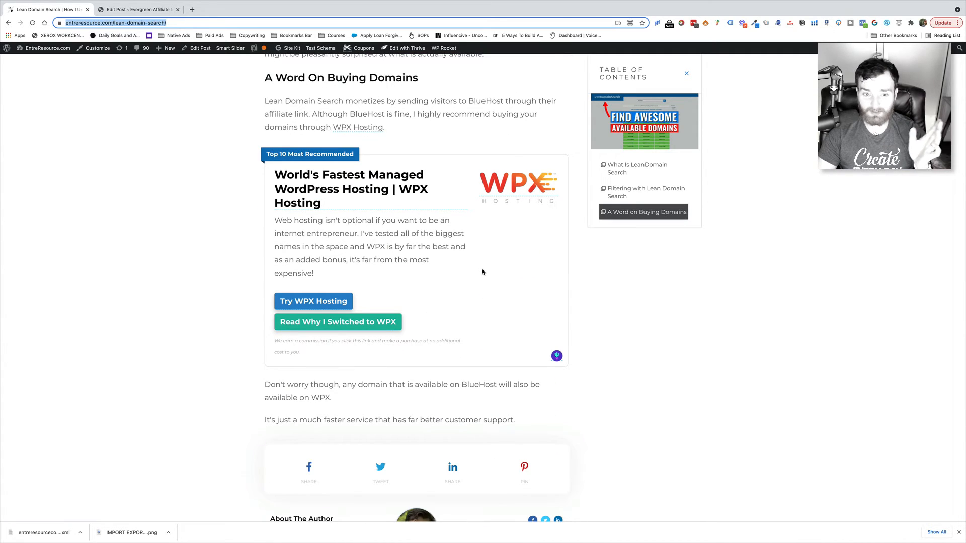
scroll(482, 272, down, 2)
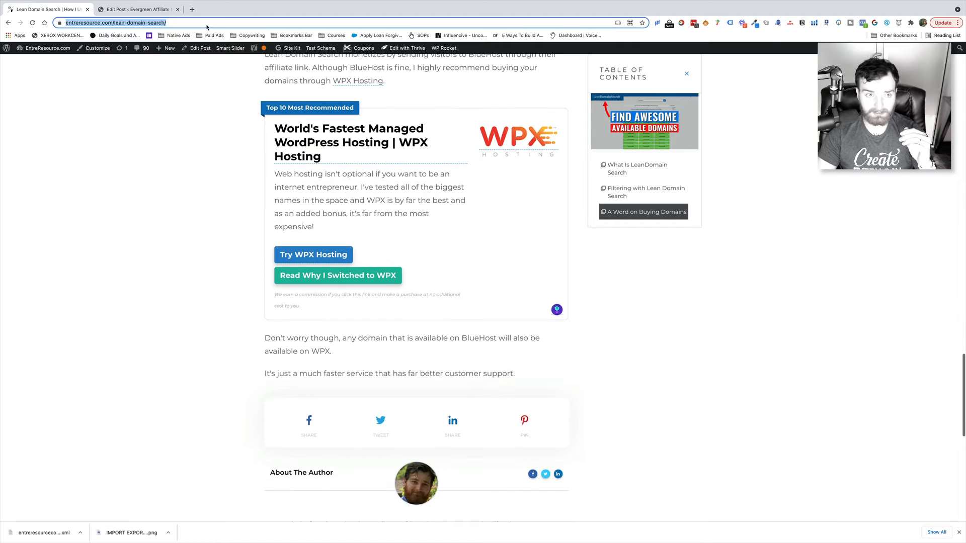
- Set the imported post's canonical URL to the copied entreresource.com/lean-domain-search/ address and update the post
key(ctrl+Tab)
click(128, 484)
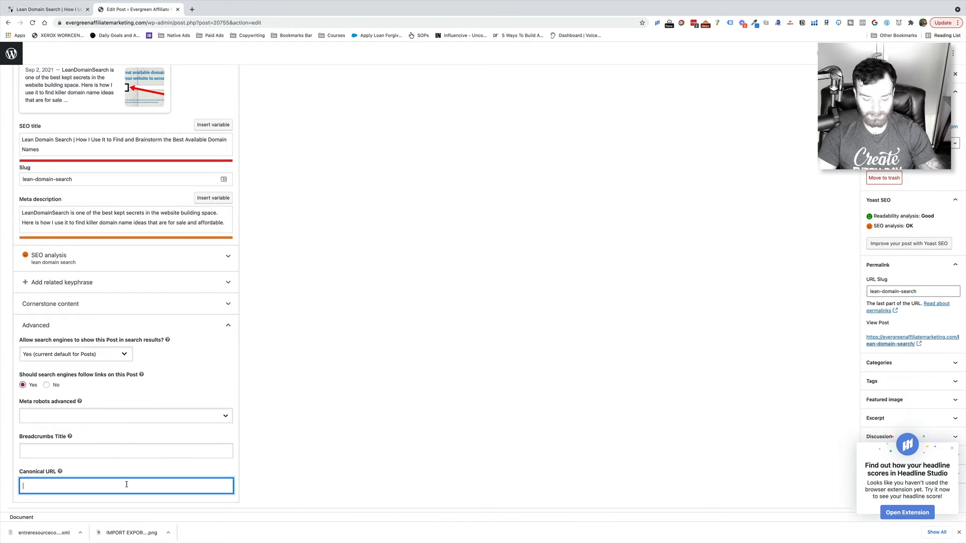
key(ctrl+v)
key(ctrl+s)
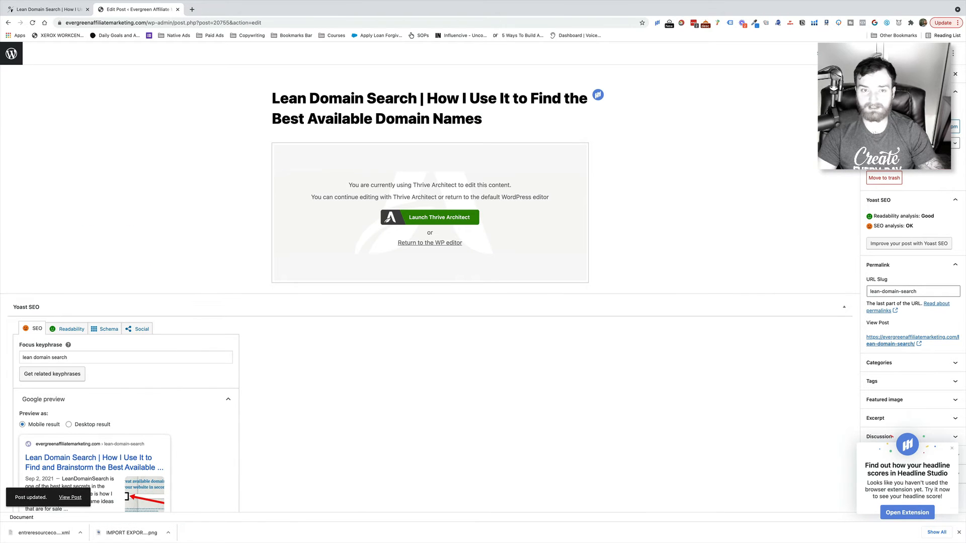
scroll(825, 336, down, 1)
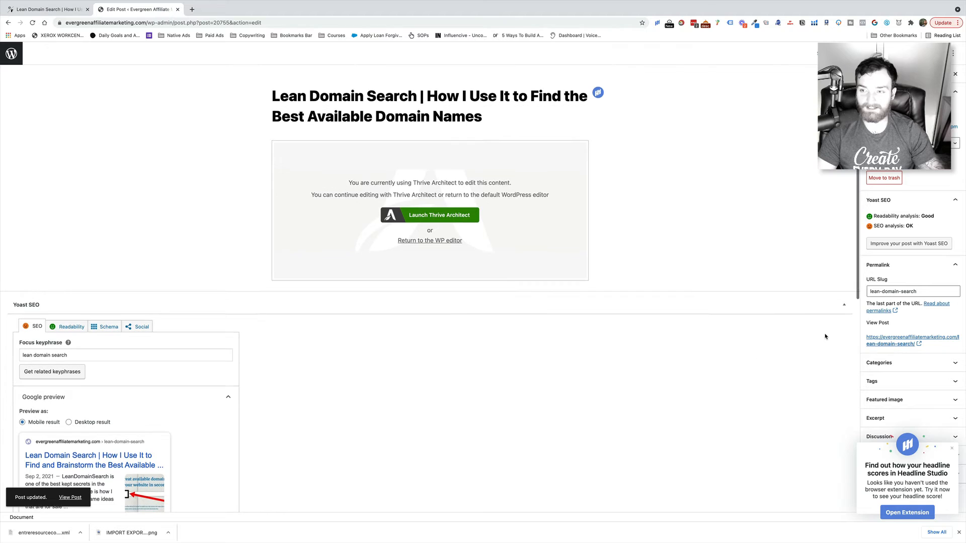
scroll(623, 302, up, 1)
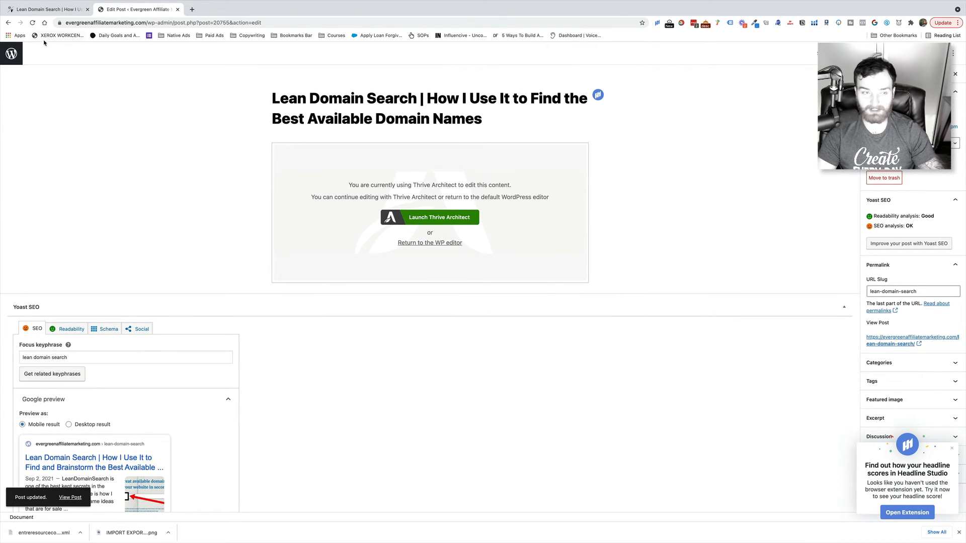
- View the imported Lean Domain Search post on the Evergreen Affiliate Marketing site and compare its content and styling with the EntreResource.com original
click(12, 53)
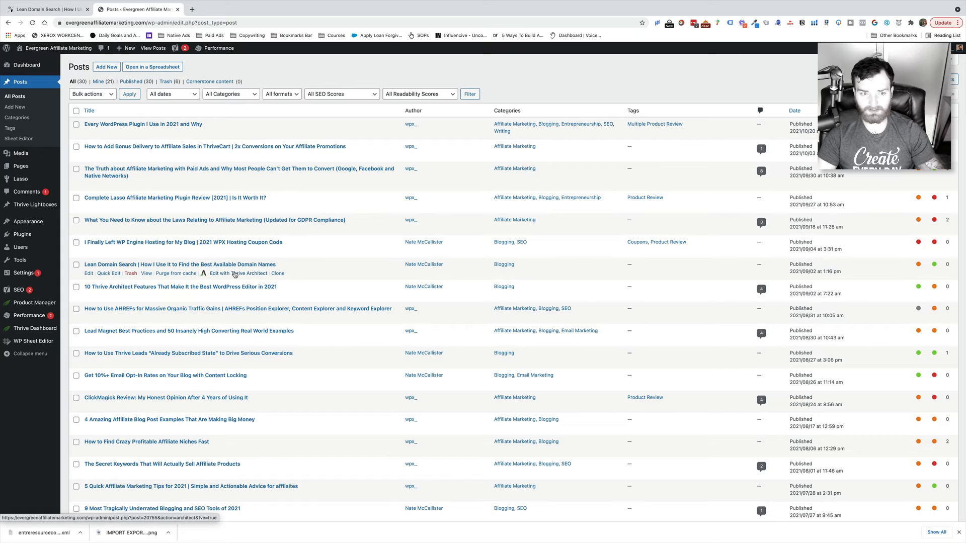
click(147, 273)
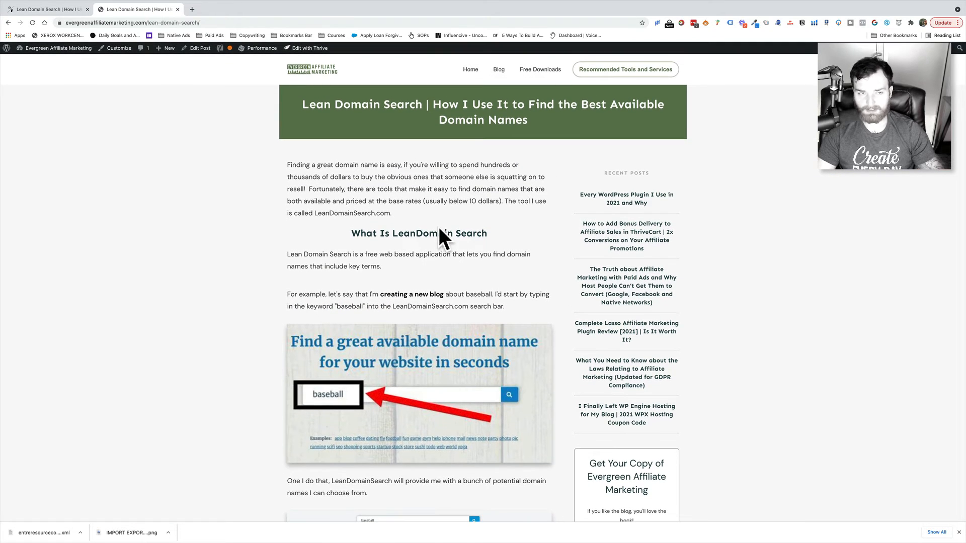
click(39, 10)
scroll(280, 162, up, 15)
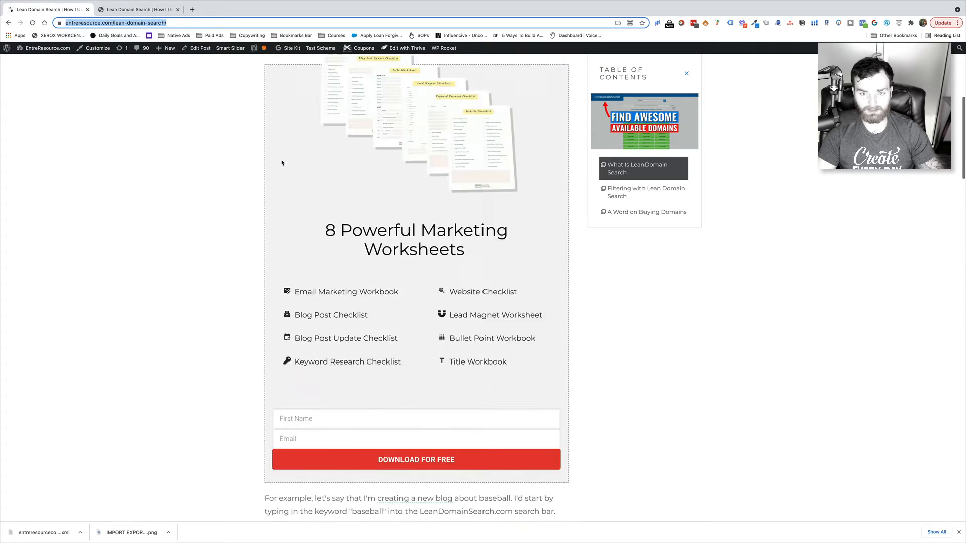
click(150, 9)
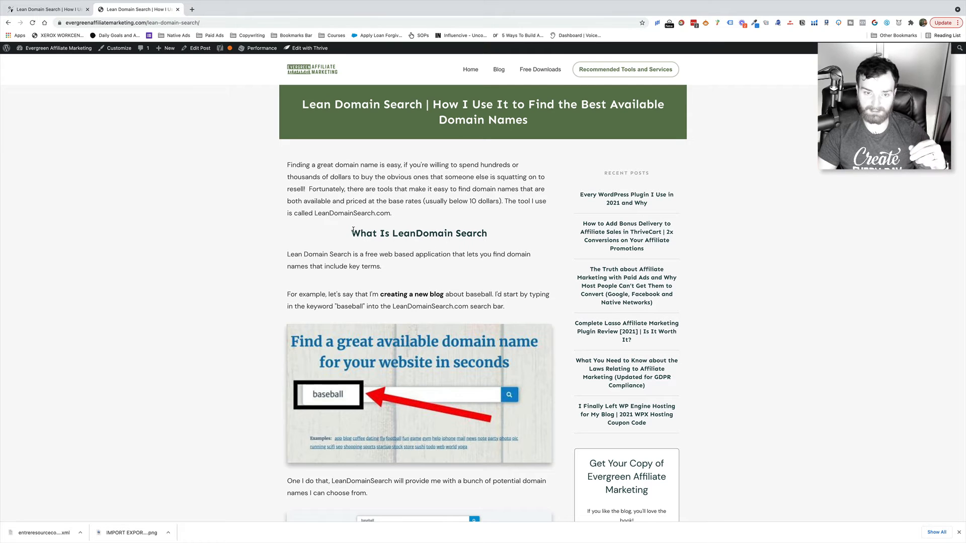
drag(354, 231, 491, 233)
drag(293, 177, 396, 202)
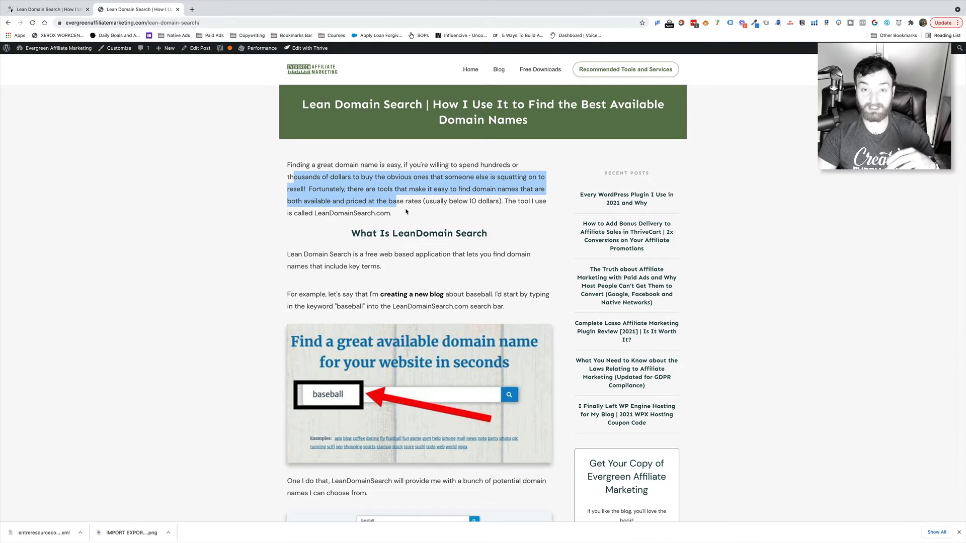
click(60, 11)
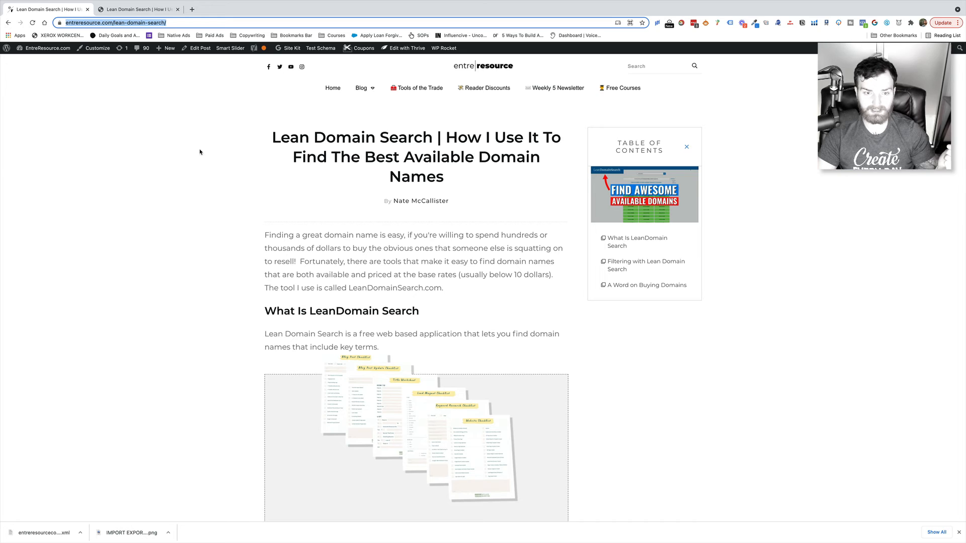
- Review the imported Lean Domain Search post on the Evergreen Affiliate Marketing site from its introduction through the buying-domains section
double_click(344, 250)
click(156, 10)
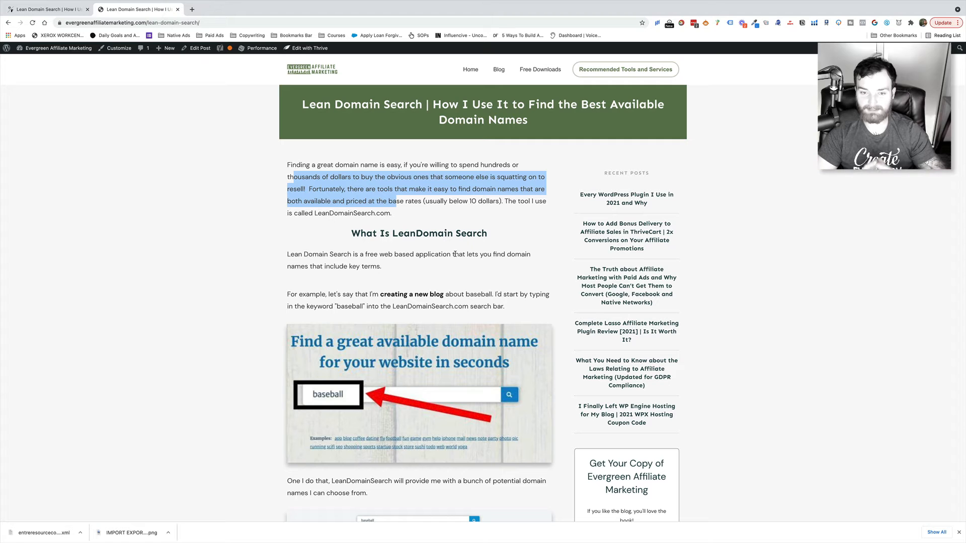
scroll(456, 318, down, 5)
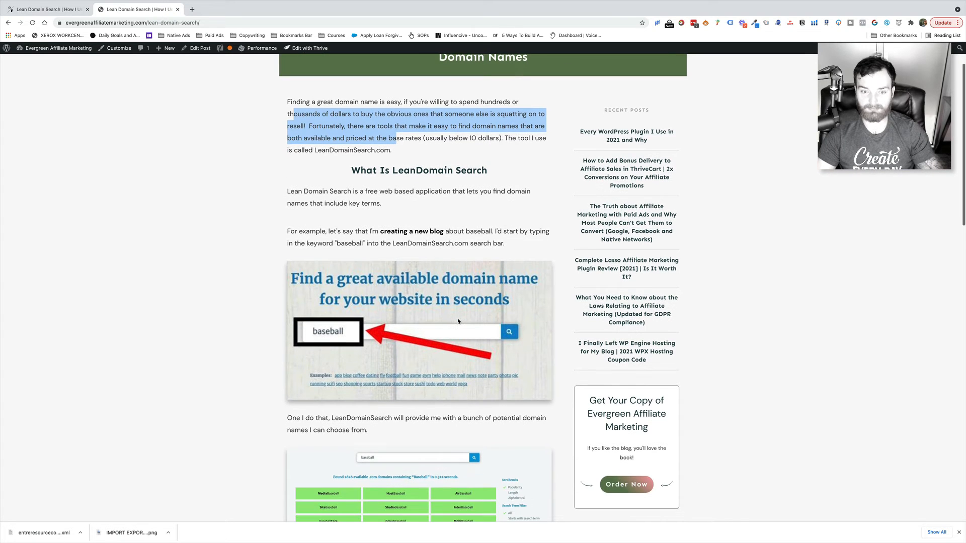
scroll(458, 321, down, 2)
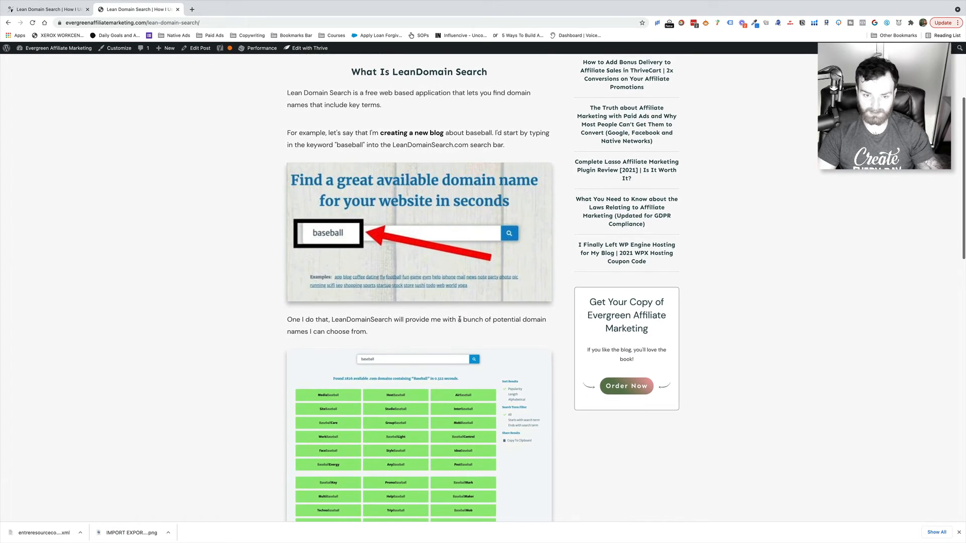
scroll(460, 321, down, 15)
scroll(460, 322, down, 14)
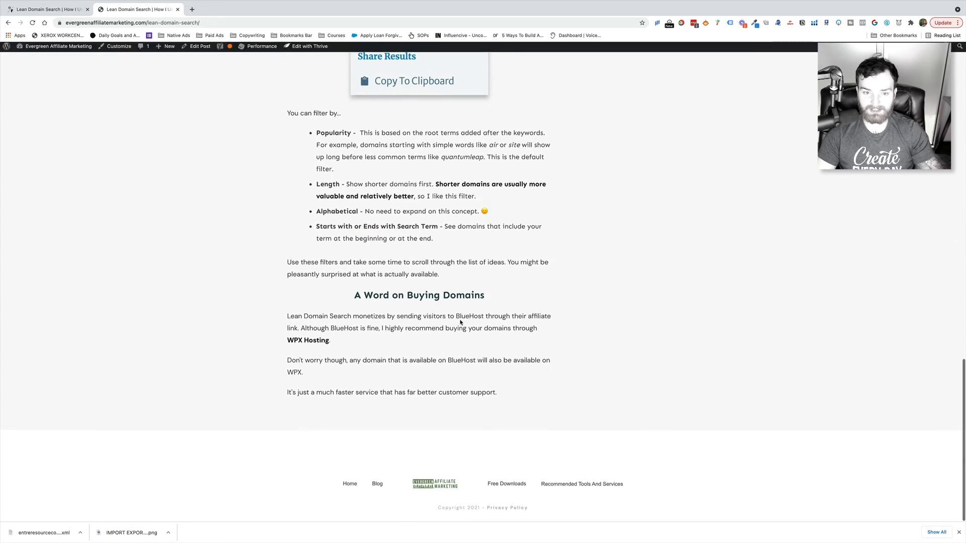
scroll(482, 325, up, 20)
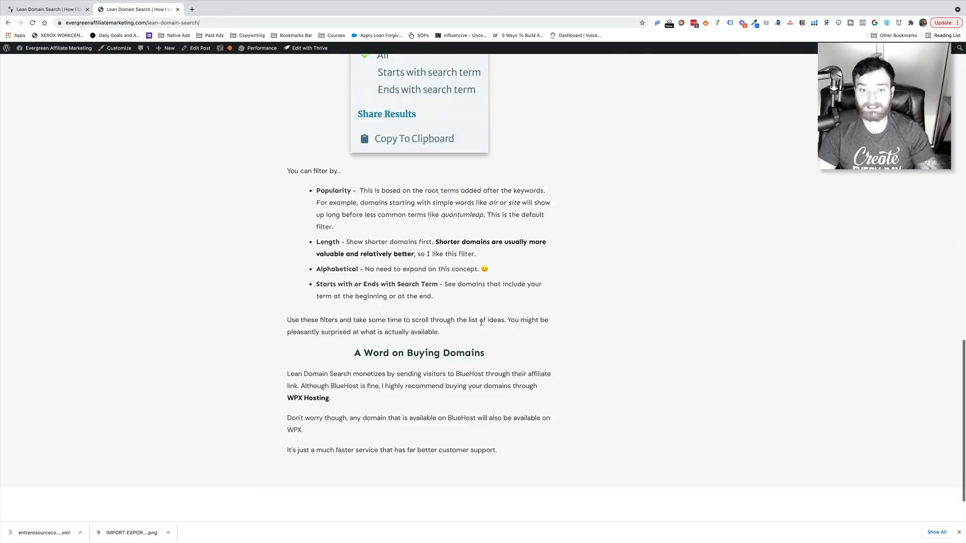
click(436, 186)
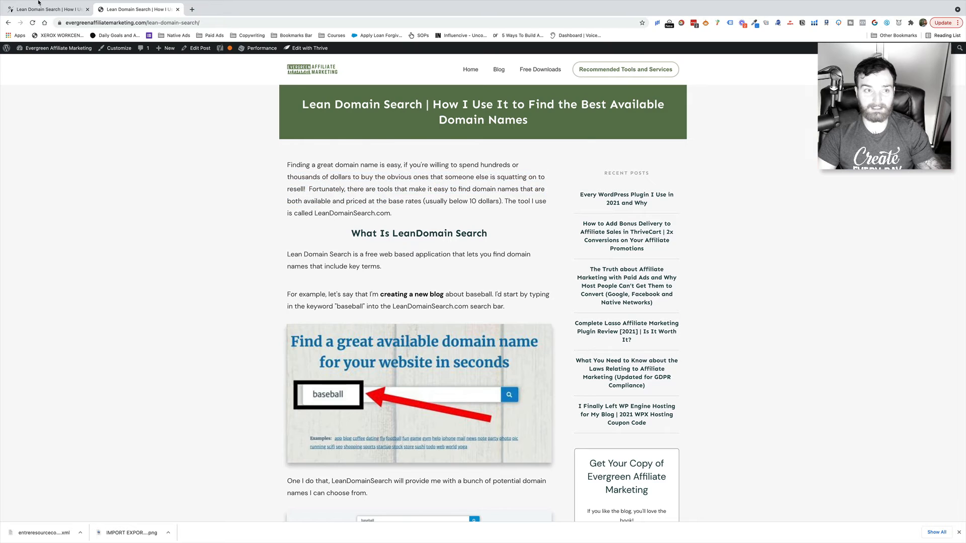
- Examine the original EntreResource.com post's marketing worksheets opt-in form and WPX Hosting product box for comparison with the imported version
click(47, 9)
scroll(454, 338, down, 3)
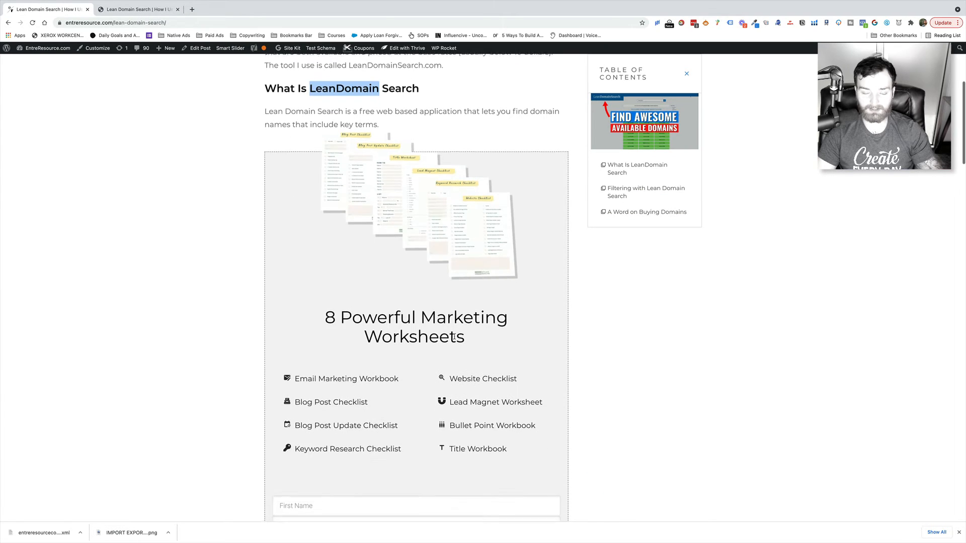
scroll(454, 338, down, 2)
scroll(454, 339, up, 1)
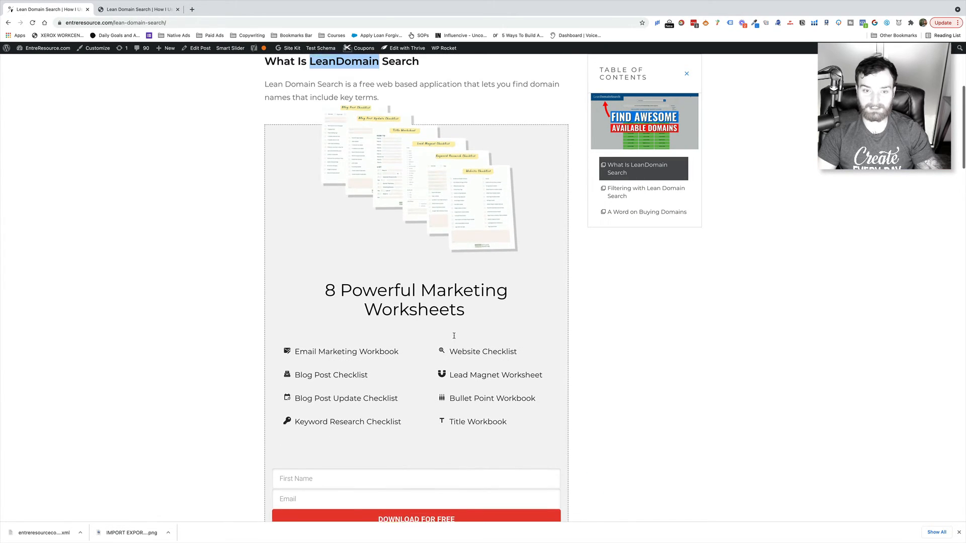
scroll(490, 374, down, 20)
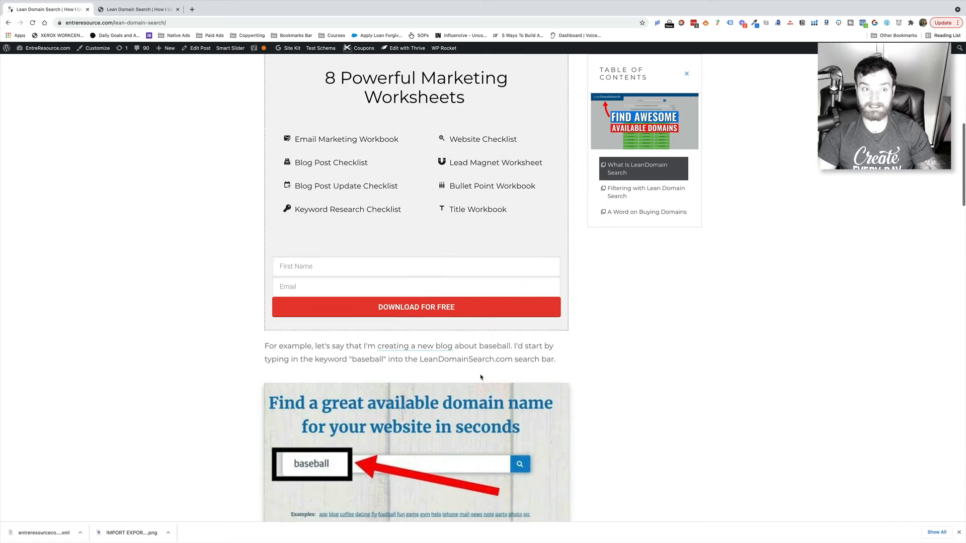
scroll(473, 371, down, 9)
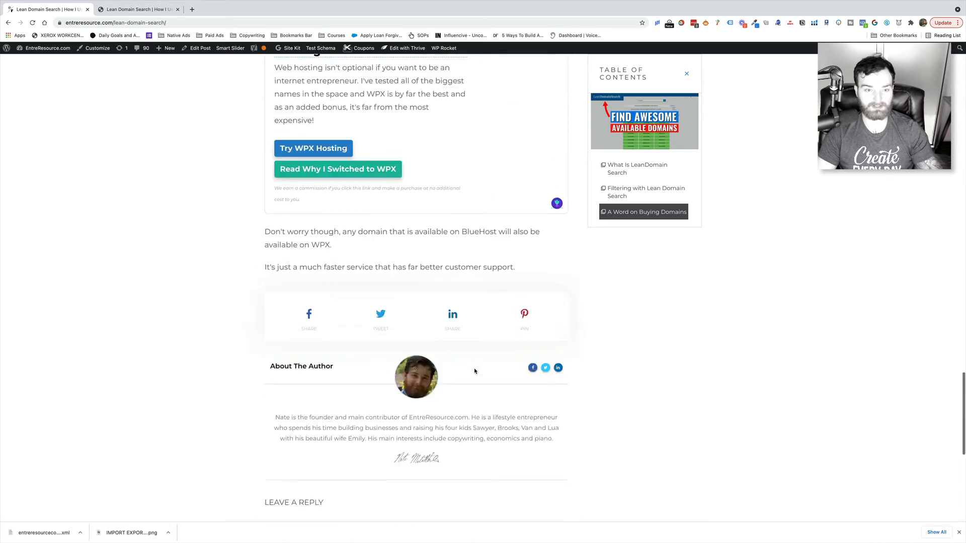
scroll(475, 369, up, 6)
scroll(477, 367, down, 1)
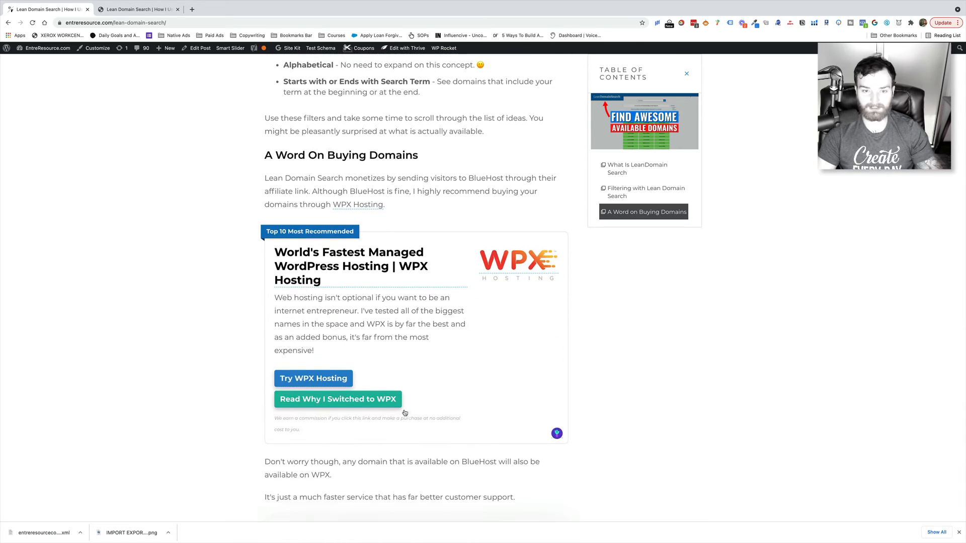
drag(460, 284, 382, 259)
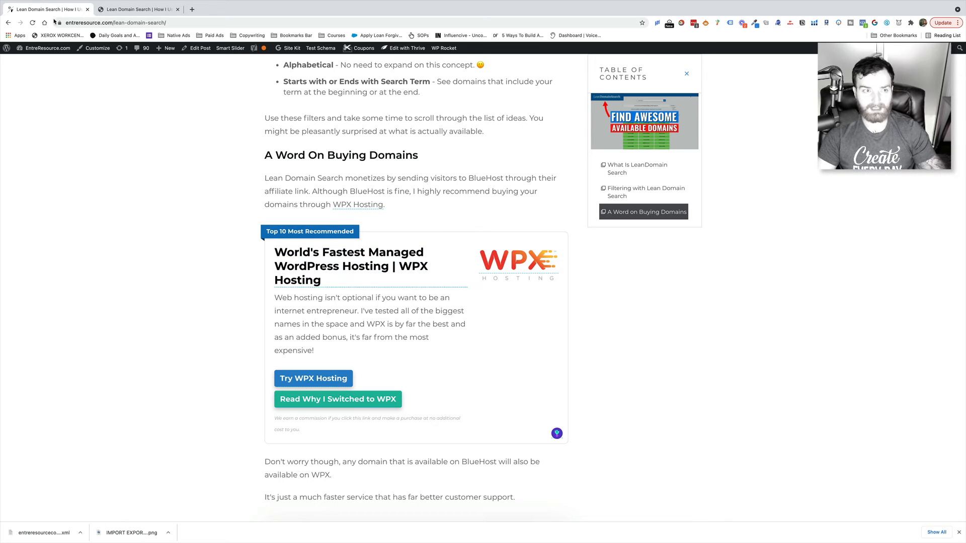
- Open the WordPress export tool in the EntreResource.com admin area
click(9, 23)
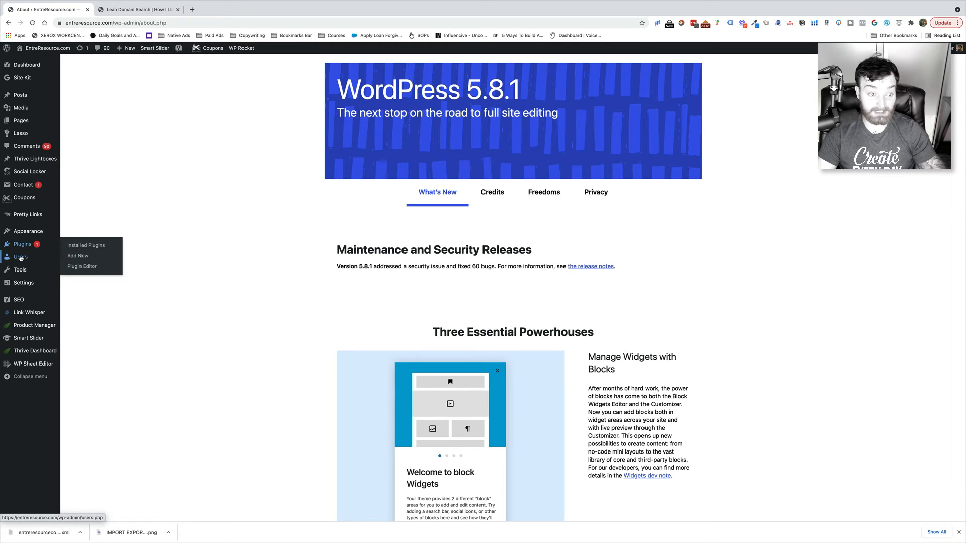
mouse_move(21, 275)
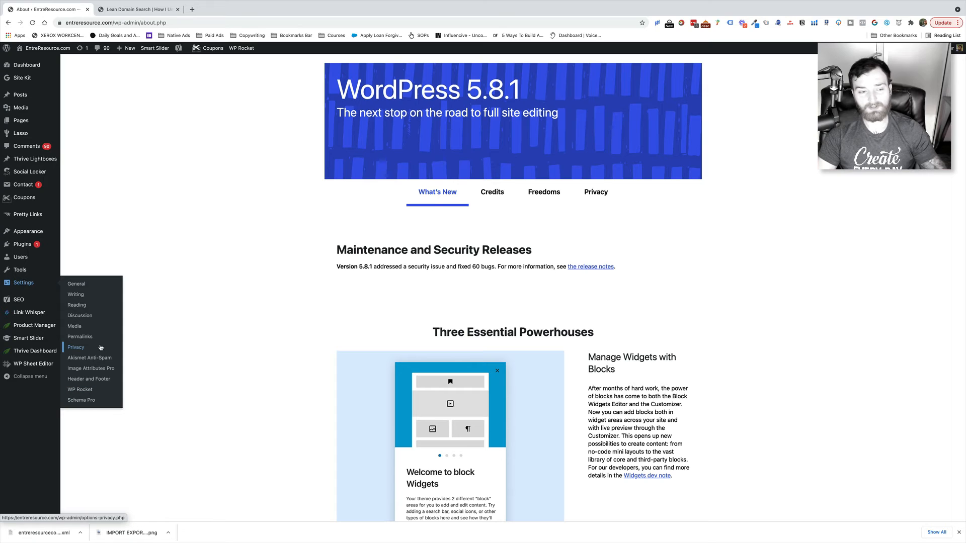
click(78, 281)
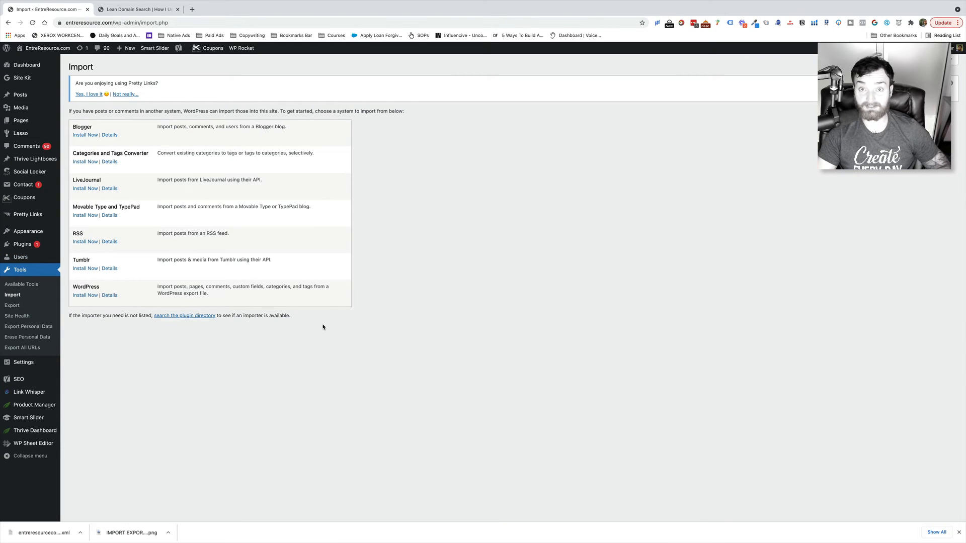
click(28, 307)
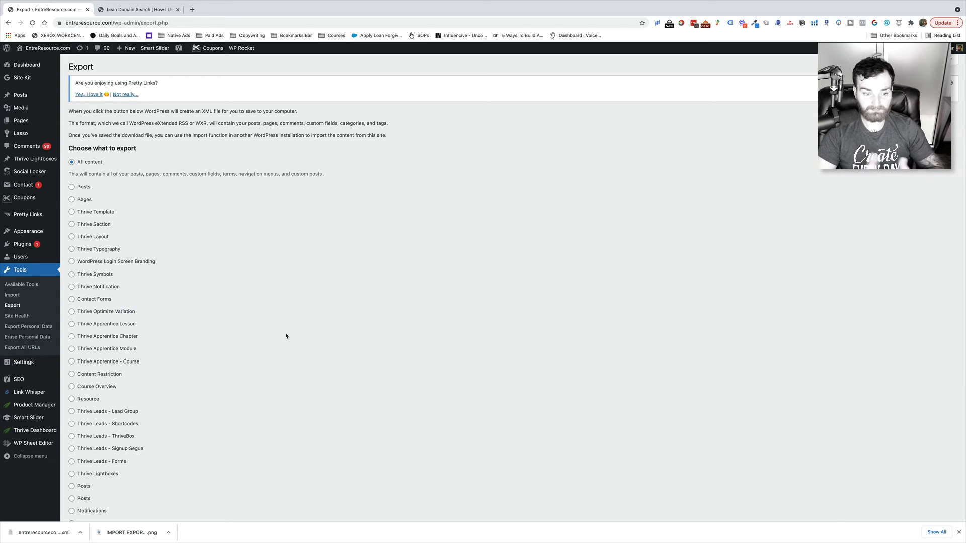
- Look through the exportable content types and select Schemas as the content to export
scroll(286, 336, down, 5)
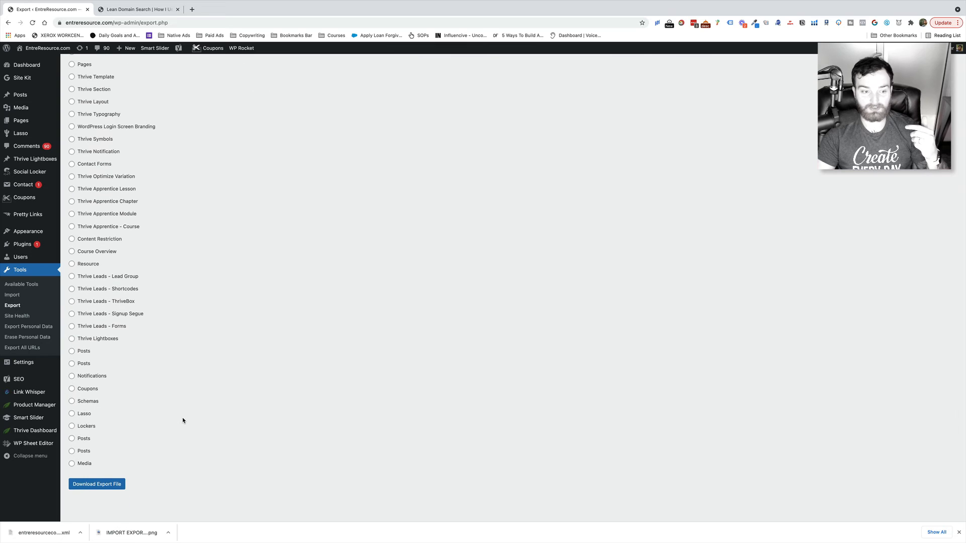
click(72, 401)
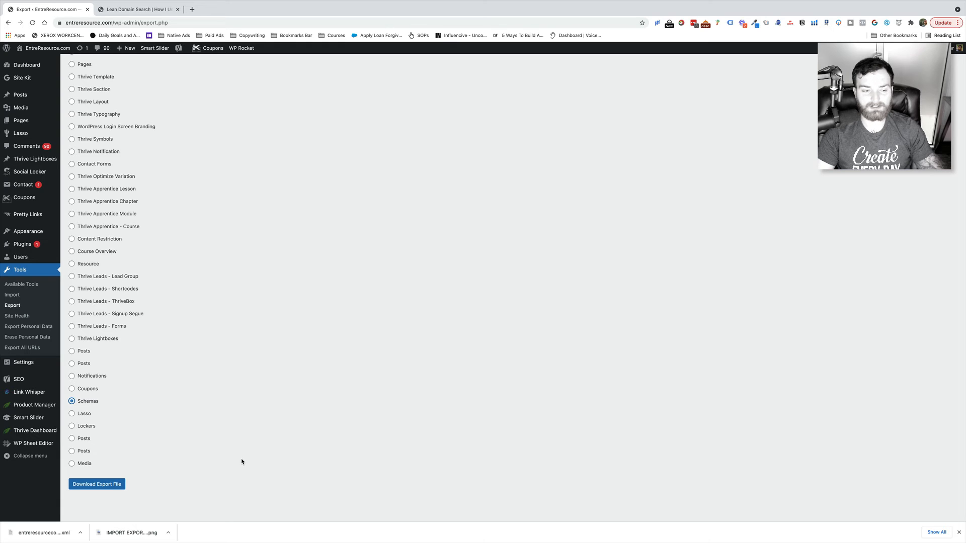
scroll(241, 462, up, 3)
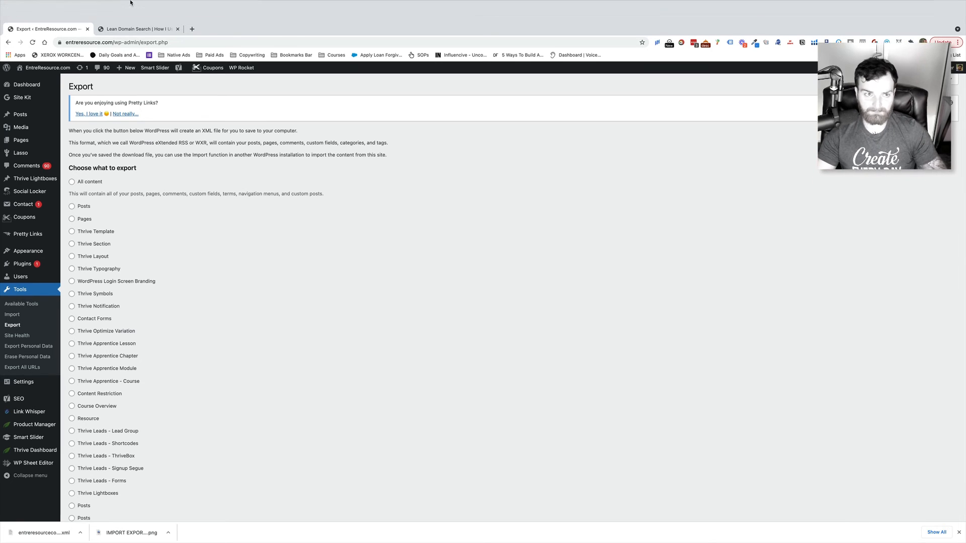
- Switch to the Evergreen Affiliate Marketing site and open the imported Lean Domain Search post for editing from the posts list
click(135, 10)
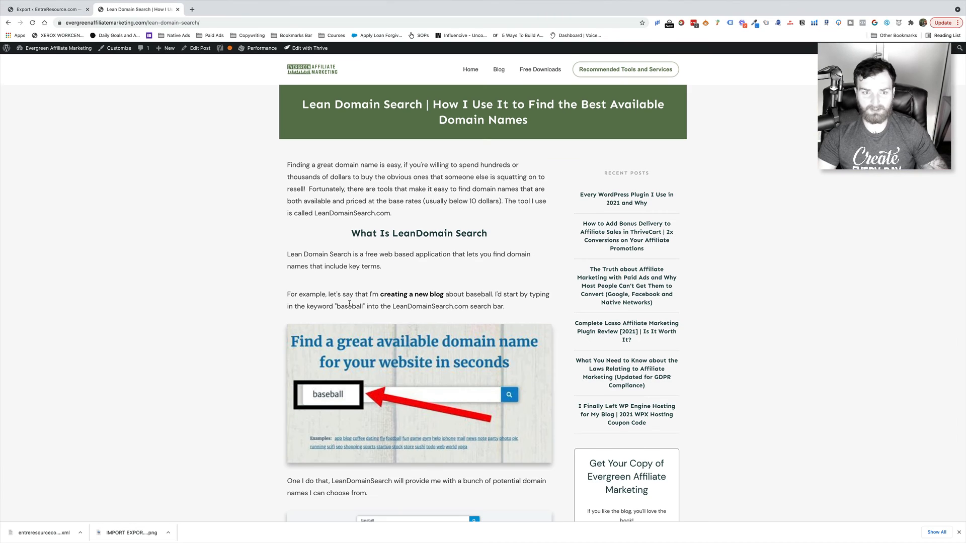
click(8, 23)
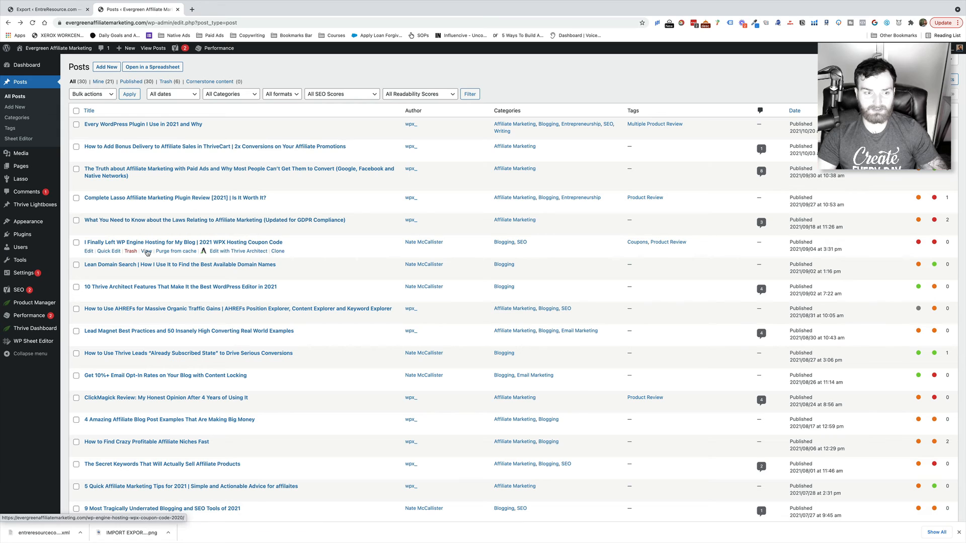
mouse_move(117, 275)
click(87, 275)
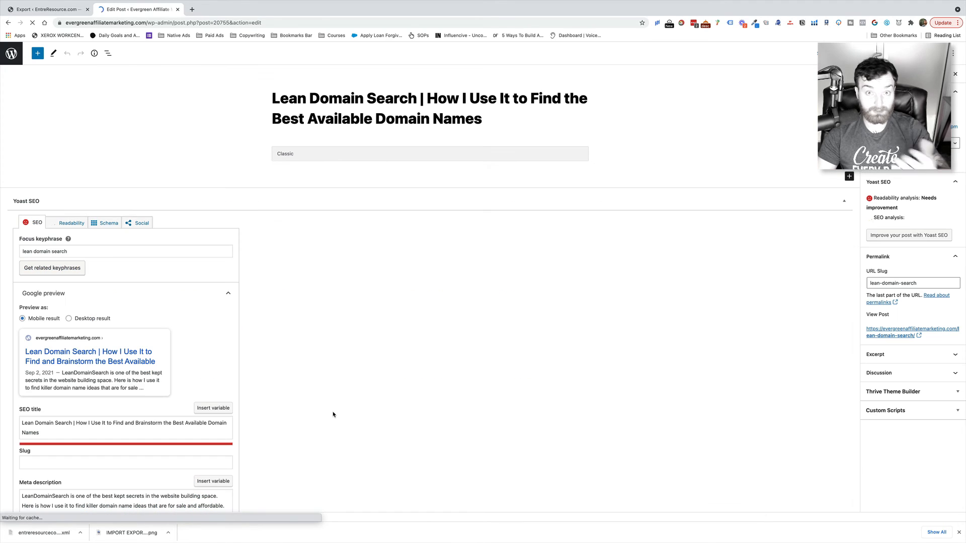
- In the post's advanced Yoast SEO settings, set both showing the post in search results and following its links to No
scroll(228, 420, down, 5)
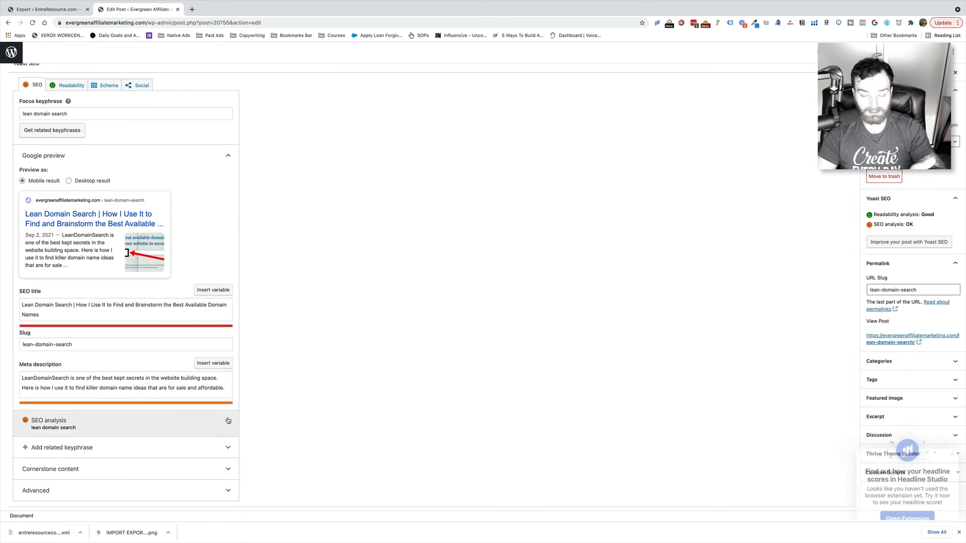
click(186, 492)
scroll(184, 479, down, 1)
scroll(184, 479, down, 2)
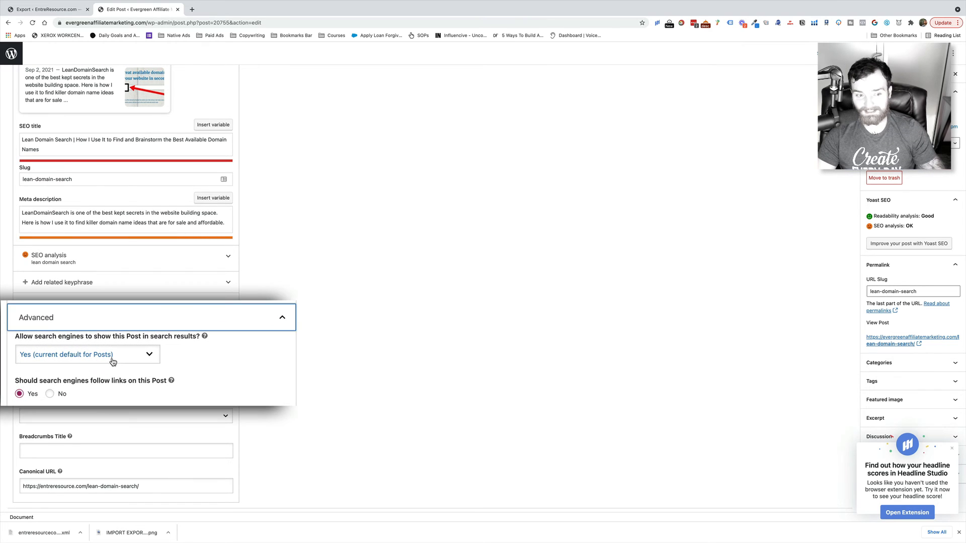
click(116, 361)
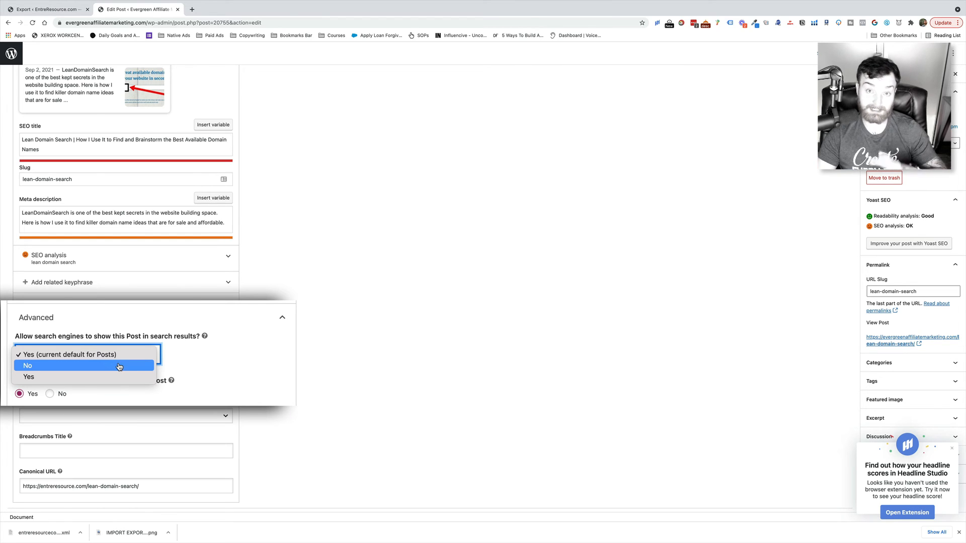
click(119, 366)
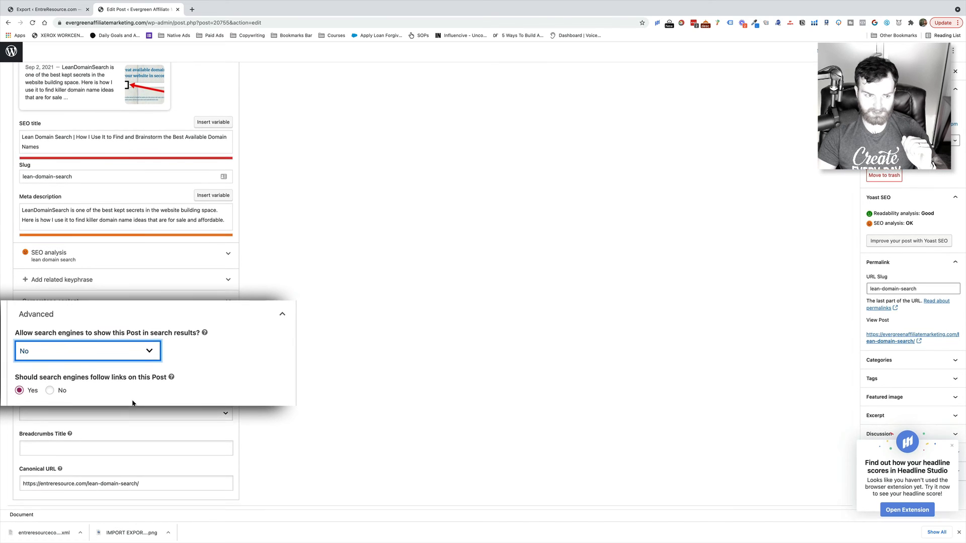
click(48, 385)
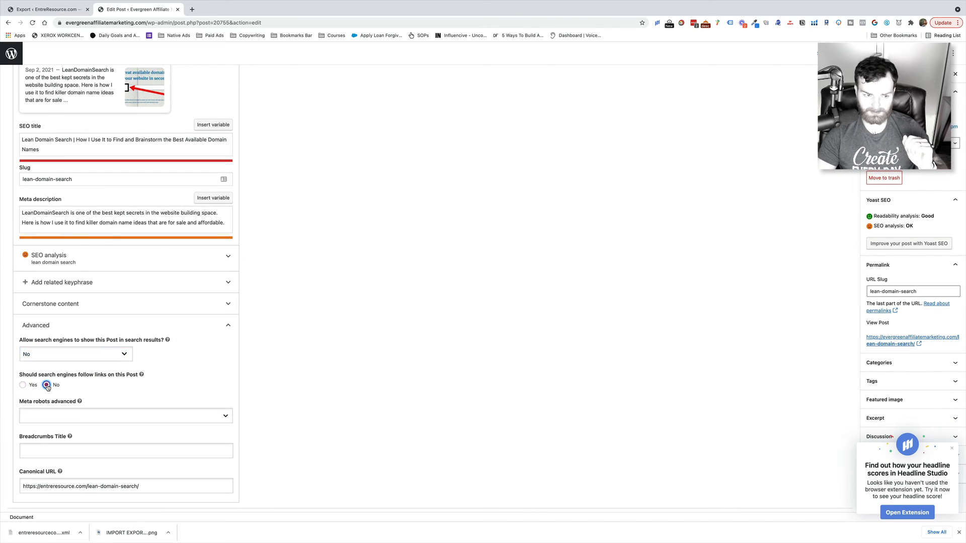
scroll(589, 251, up, 10)
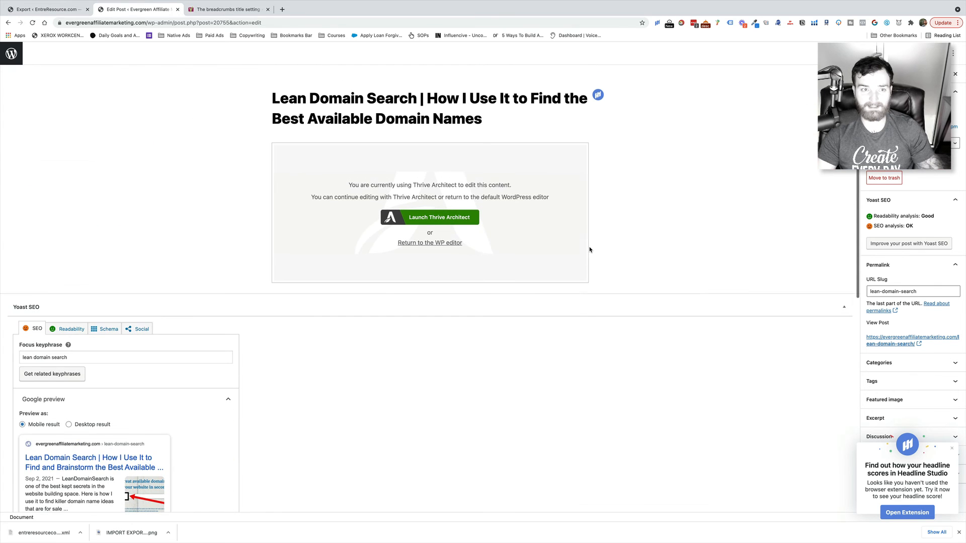
- On the EntreResource.com export page, choose Posts as the content and review the category, author and start date filter options
click(41, 10)
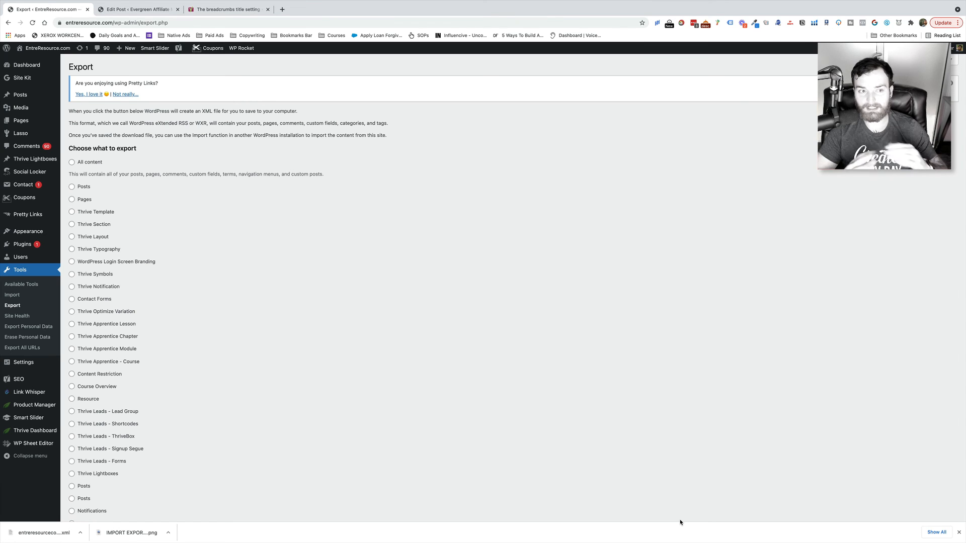
click(77, 188)
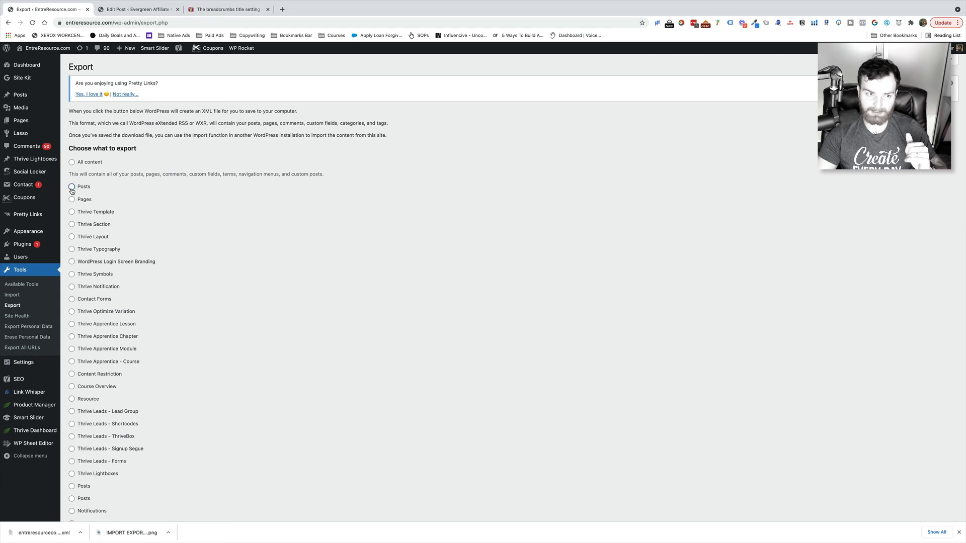
click(134, 222)
click(133, 208)
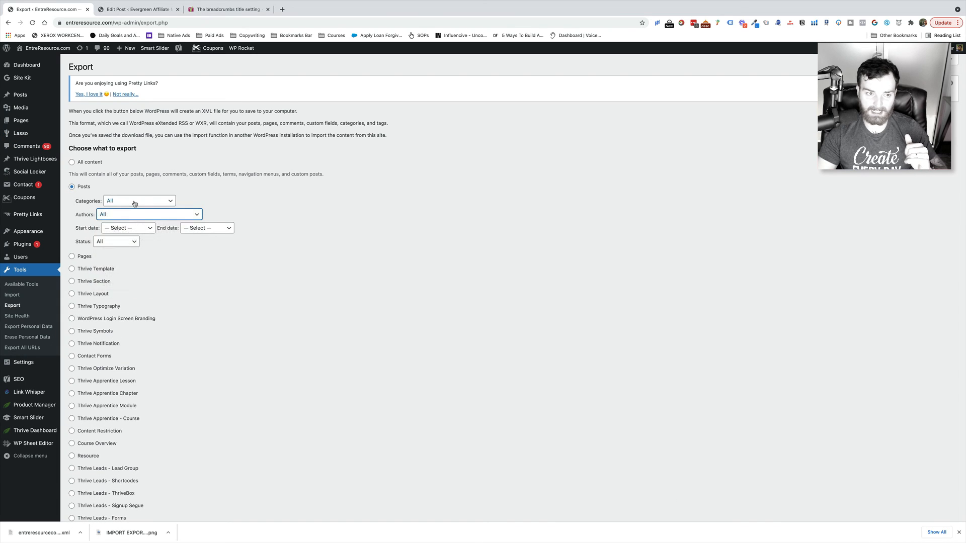
click(134, 201)
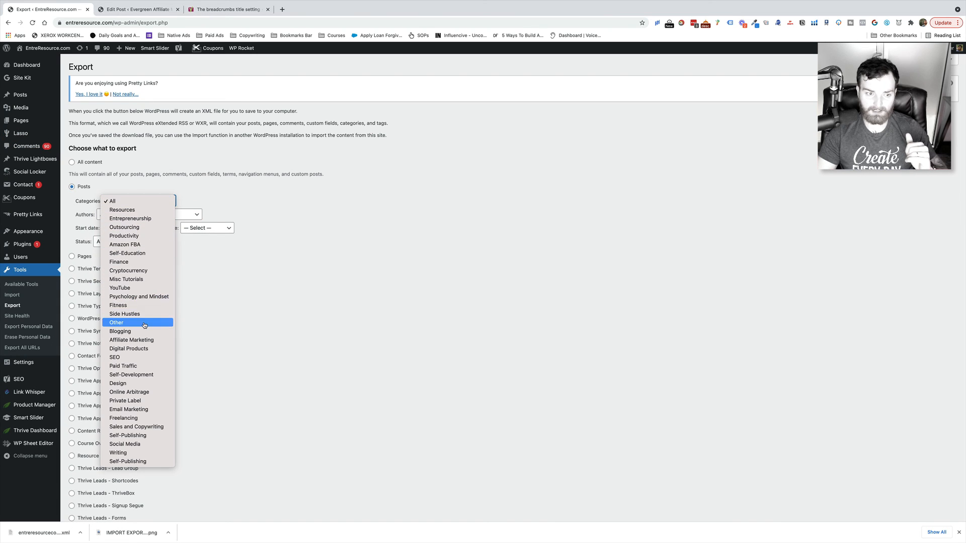
click(324, 315)
click(149, 216)
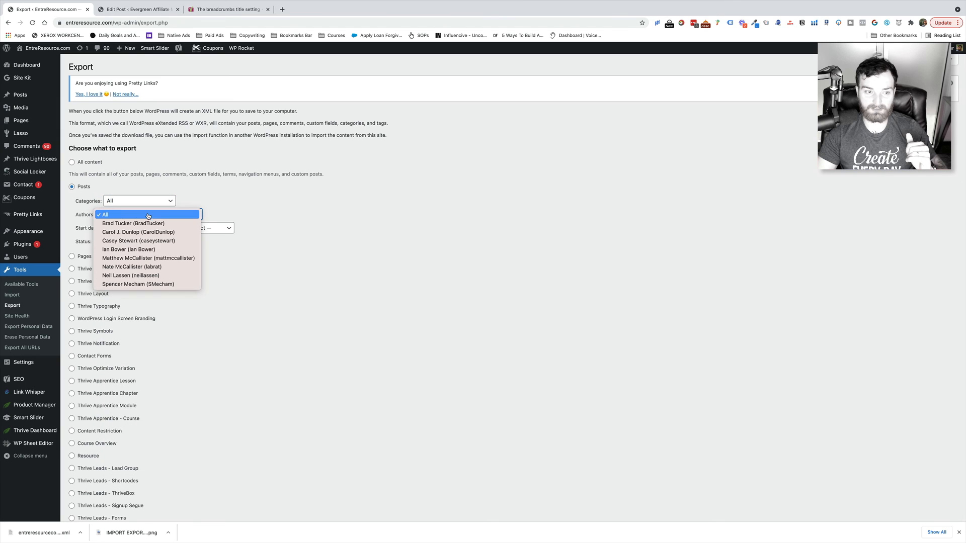
click(149, 216)
click(122, 231)
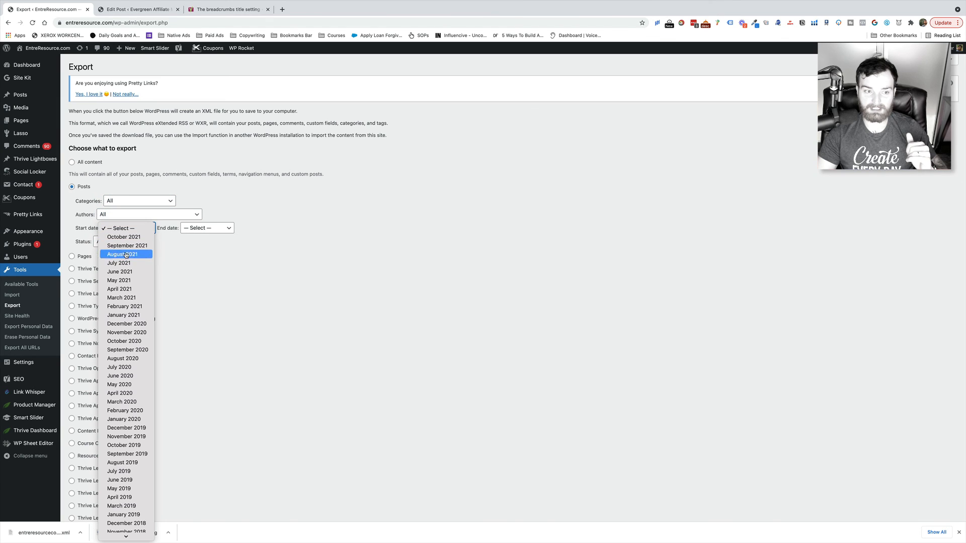
click(329, 333)
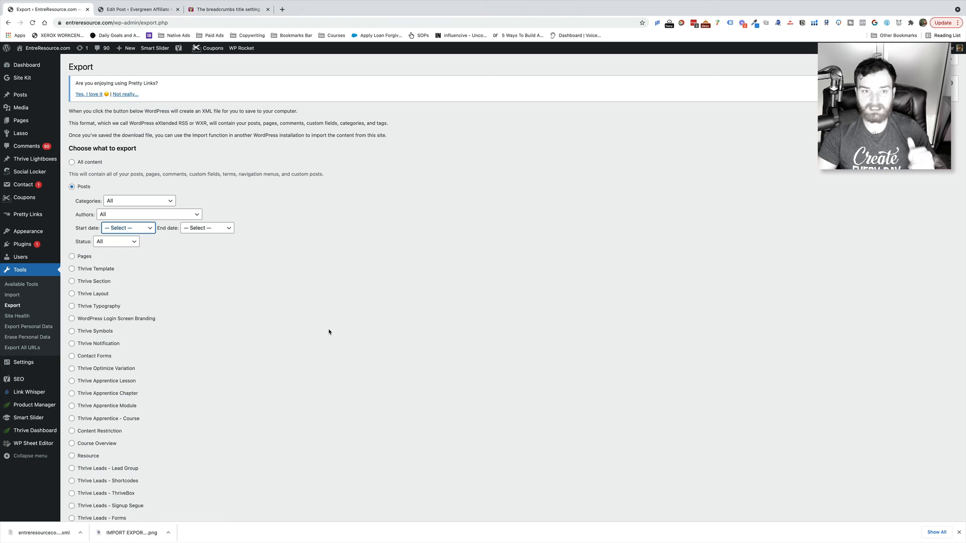